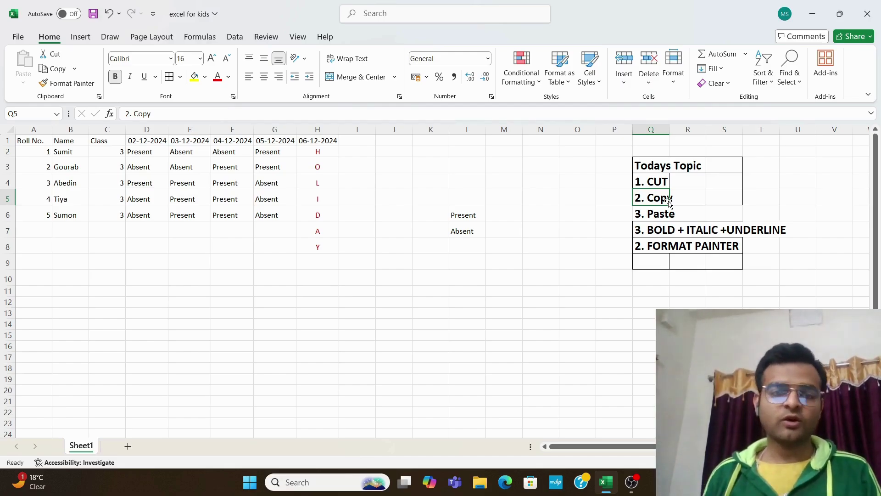
{"action": "left_click", "coordinate": [686, 217]}
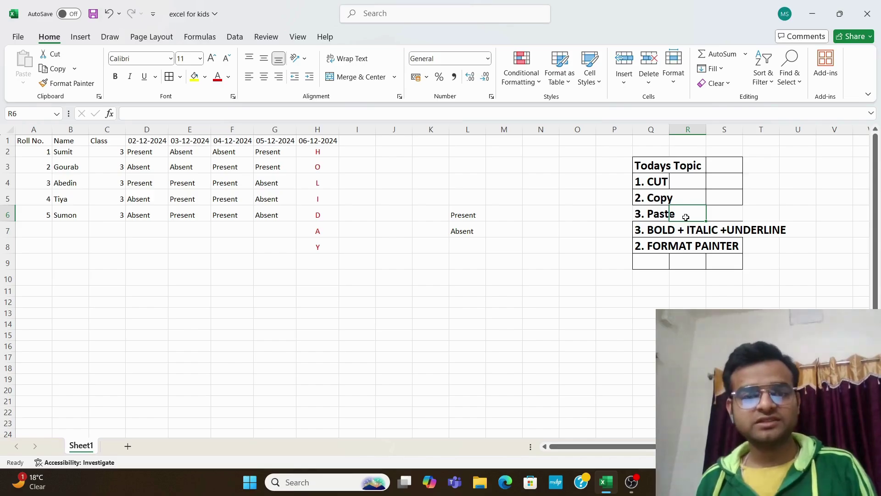
{"action": "left_click", "coordinate": [660, 210]}
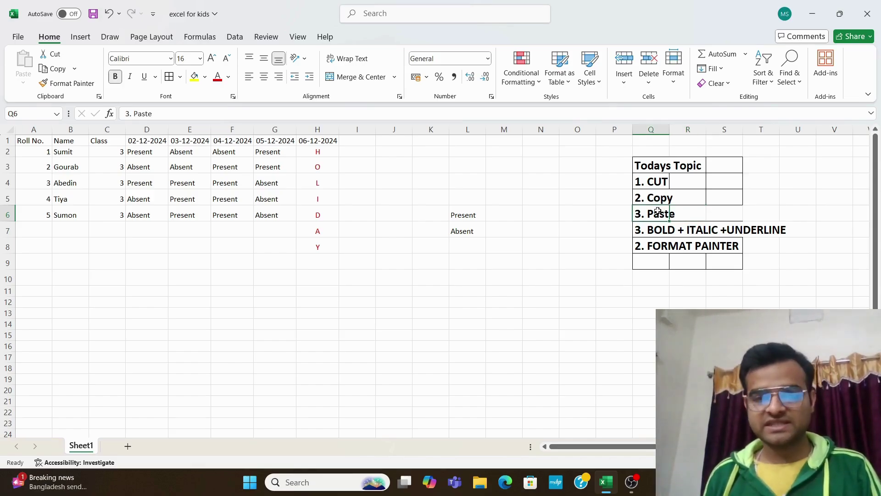
{"action": "left_click", "coordinate": [664, 234]}
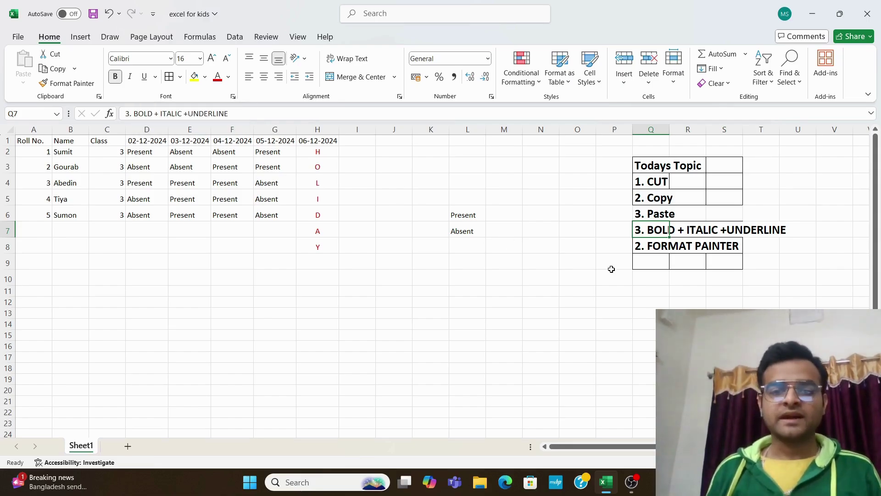
Step: Renumber the last two entries of the topic list so BOLD + ITALIC +UNDERLINE is 4 and FORMAT PAINTER is 5
{"action": "double_click", "coordinate": [641, 245]}
{"action": "key", "text": "BackSpace"}
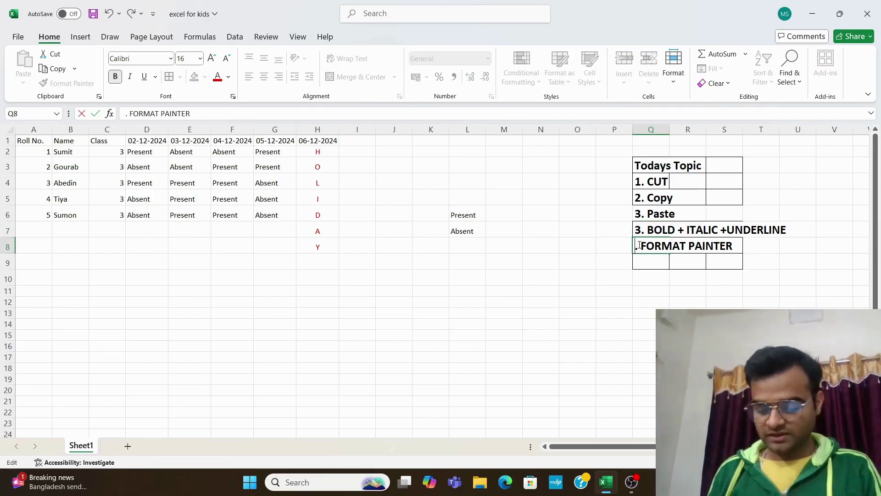
{"action": "left_click", "coordinate": [641, 232]}
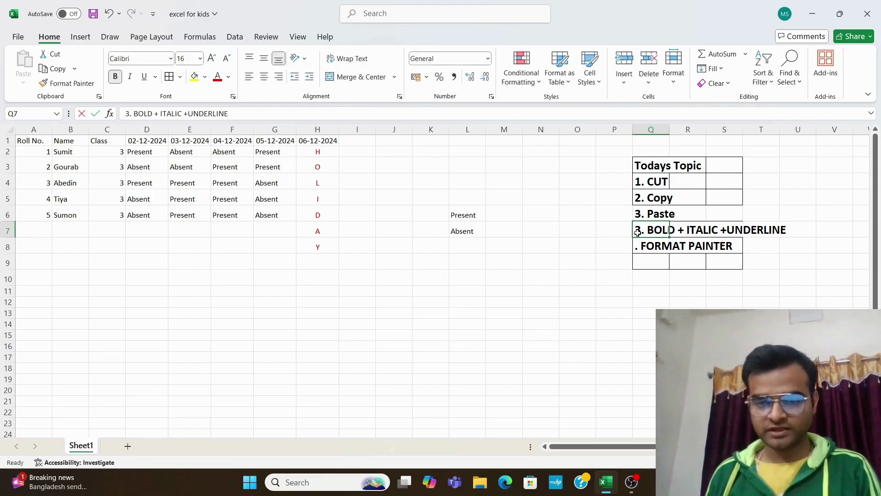
{"action": "double_click", "coordinate": [641, 233]}
{"action": "key", "text": "BackSpace"}
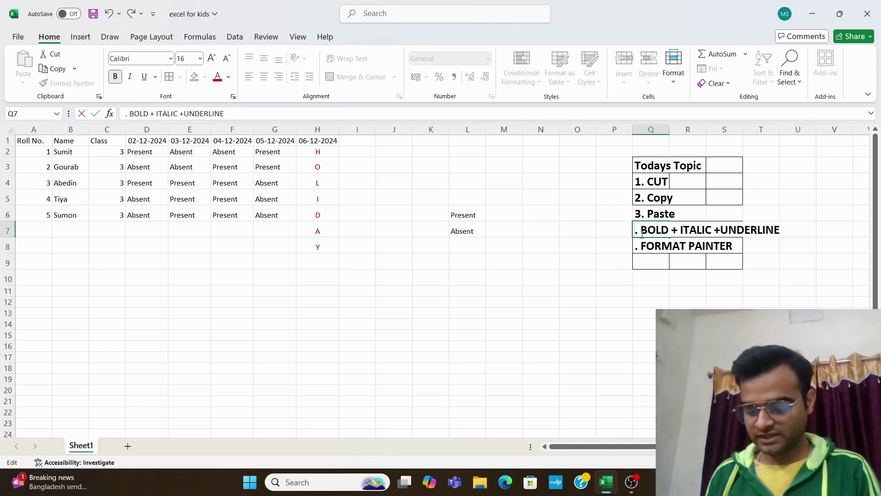
{"action": "type", "text": "4"}
{"action": "left_click", "coordinate": [639, 248]}
{"action": "double_click", "coordinate": [639, 247]}
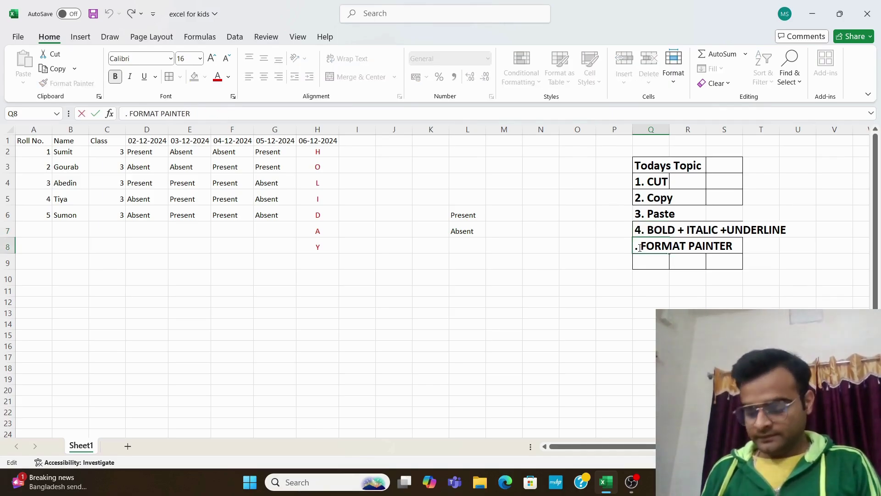
{"action": "type", "text": "5"}
{"action": "left_click", "coordinate": [675, 302]}
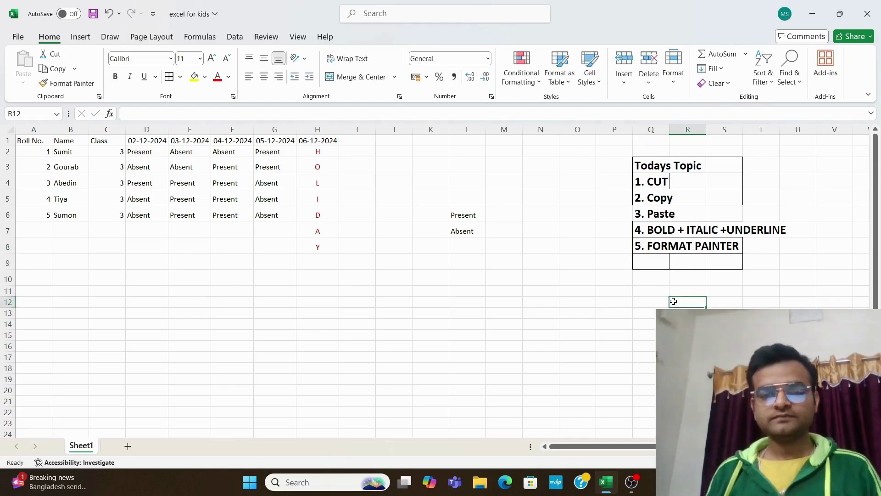
{"action": "left_click", "coordinate": [688, 248]}
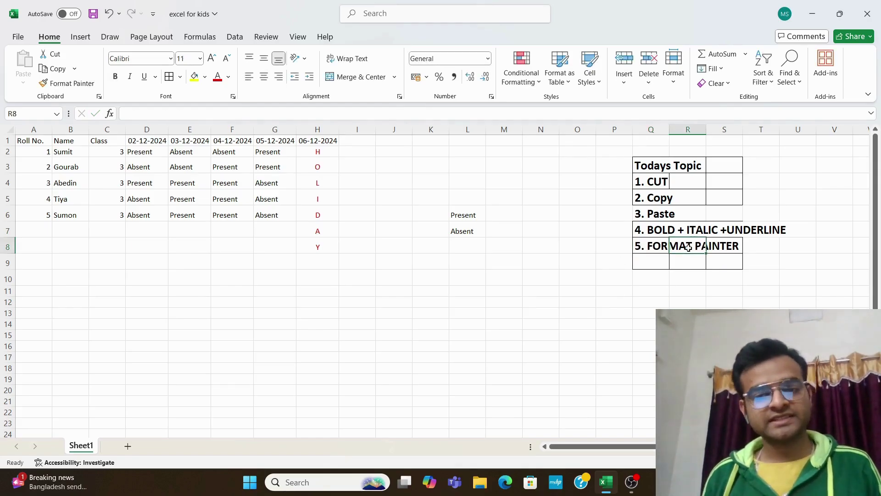
{"action": "left_click", "coordinate": [666, 277]}
{"action": "left_click_drag", "start_coordinate": [661, 250], "coordinate": [681, 250]}
{"action": "left_click_drag", "start_coordinate": [683, 251], "coordinate": [729, 257]}
{"action": "left_click", "coordinate": [689, 346]}
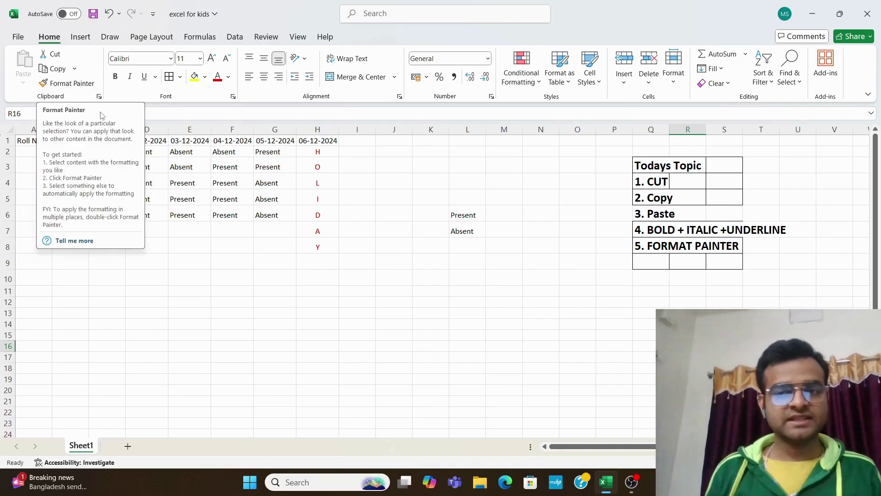
{"action": "left_click", "coordinate": [228, 315]}
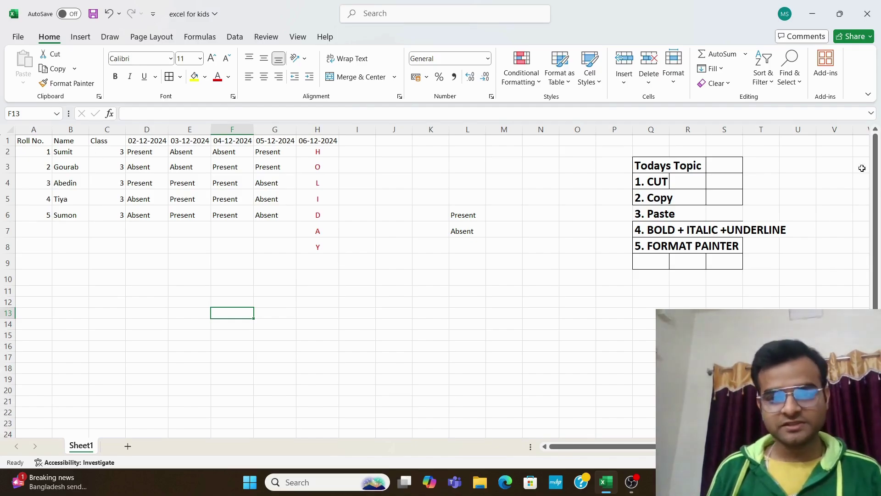
{"action": "left_click", "coordinate": [376, 214]}
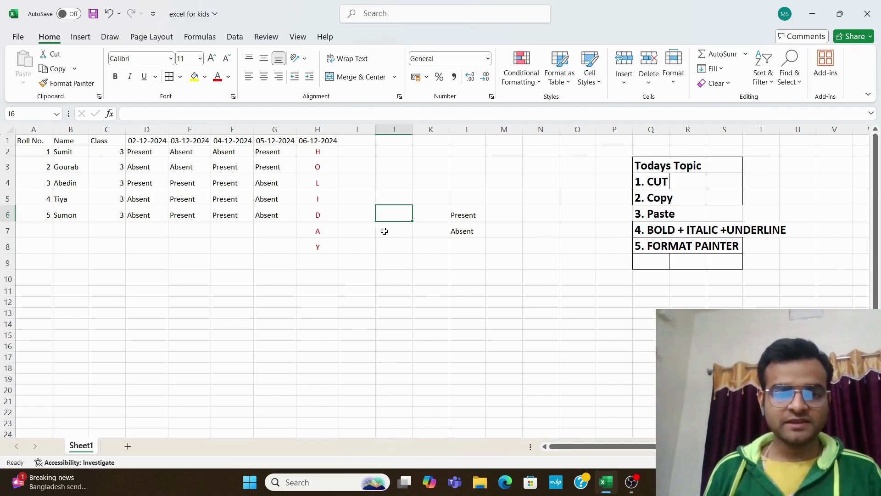
{"action": "left_click", "coordinate": [386, 228]}
{"action": "left_click", "coordinate": [263, 129]}
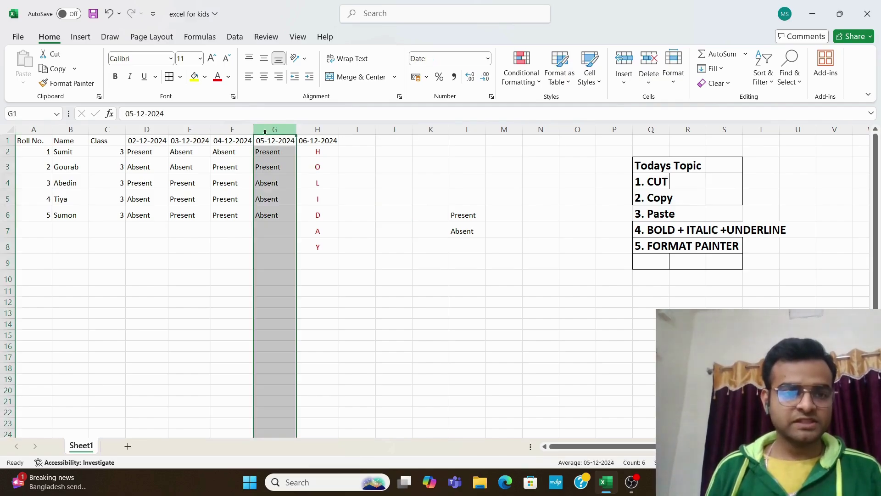
{"action": "left_click", "coordinate": [8, 182]}
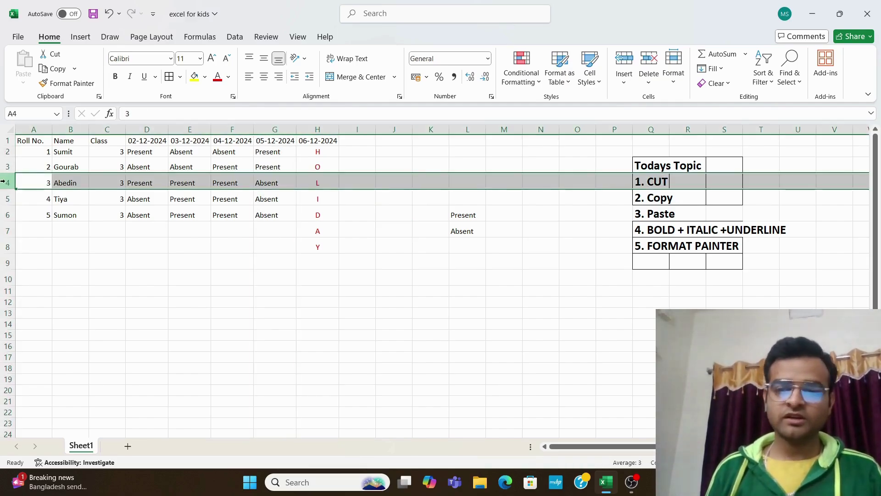
{"action": "left_click", "coordinate": [455, 314]}
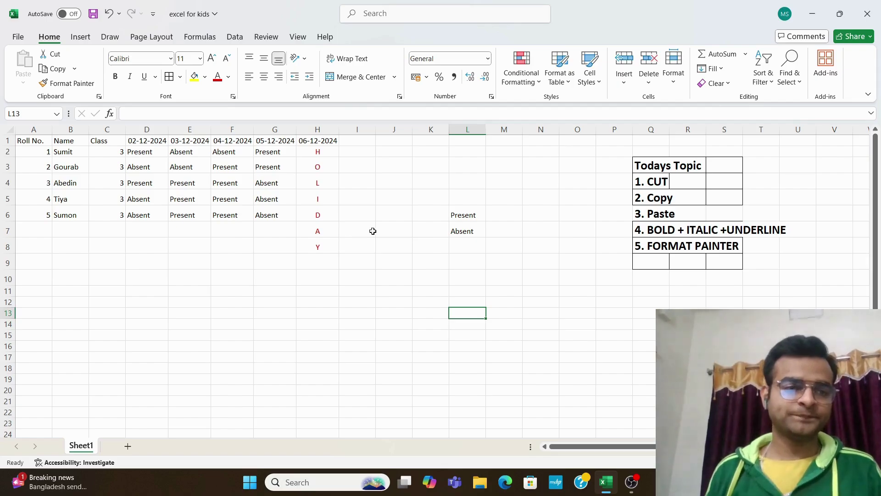
{"action": "left_click", "coordinate": [56, 153]}
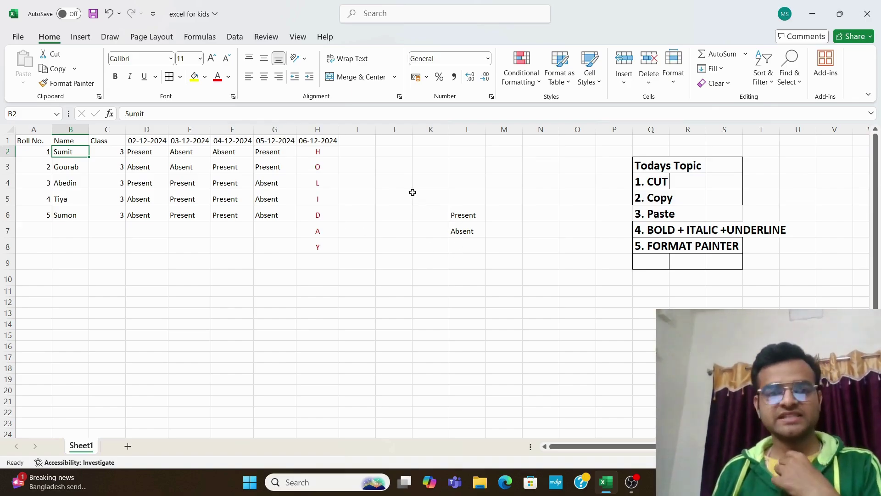
Step: Apply all borders to the empty cells G12:H13 below the attendance table
{"action": "left_click_drag", "start_coordinate": [268, 307], "coordinate": [326, 311]}
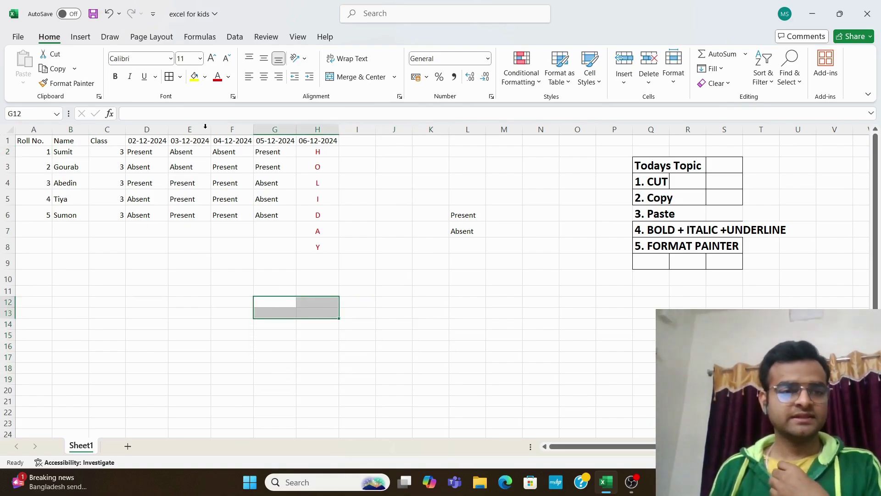
{"action": "left_click", "coordinate": [169, 76]}
{"action": "left_click", "coordinate": [383, 327]}
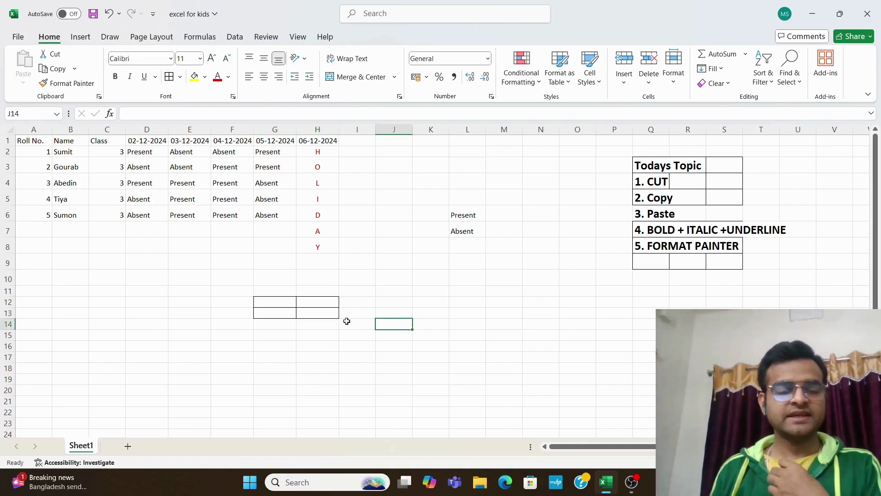
{"action": "left_click", "coordinate": [282, 304]}
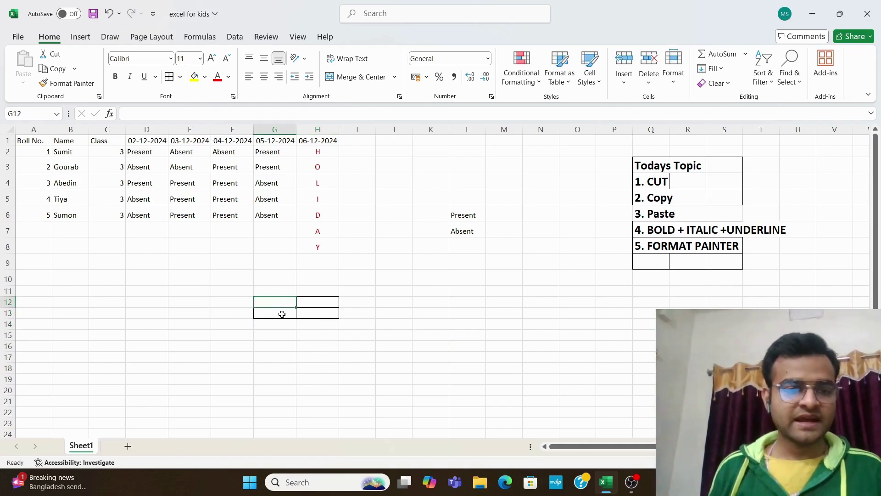
{"action": "left_click", "coordinate": [281, 312]}
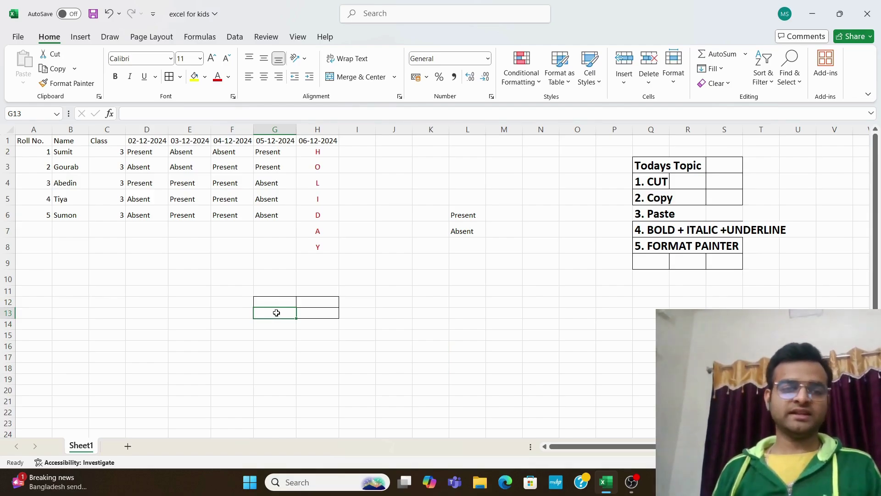
{"action": "left_click", "coordinate": [281, 141]}
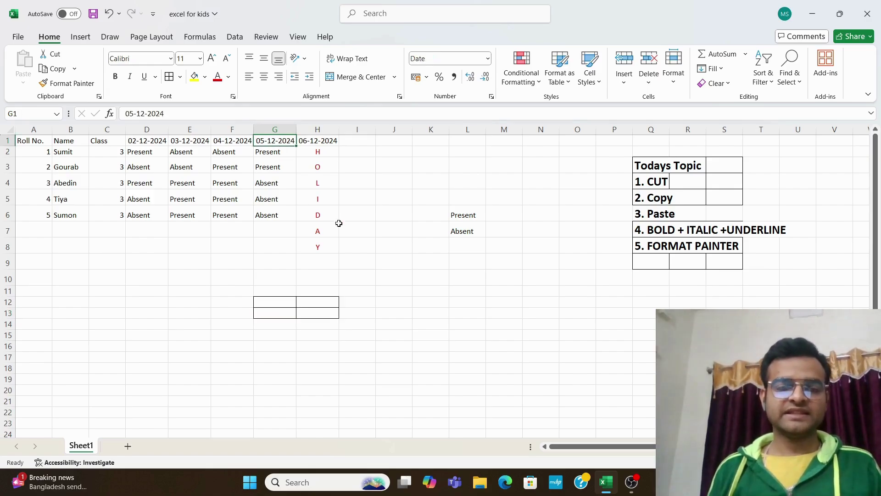
{"action": "left_click", "coordinate": [385, 306]}
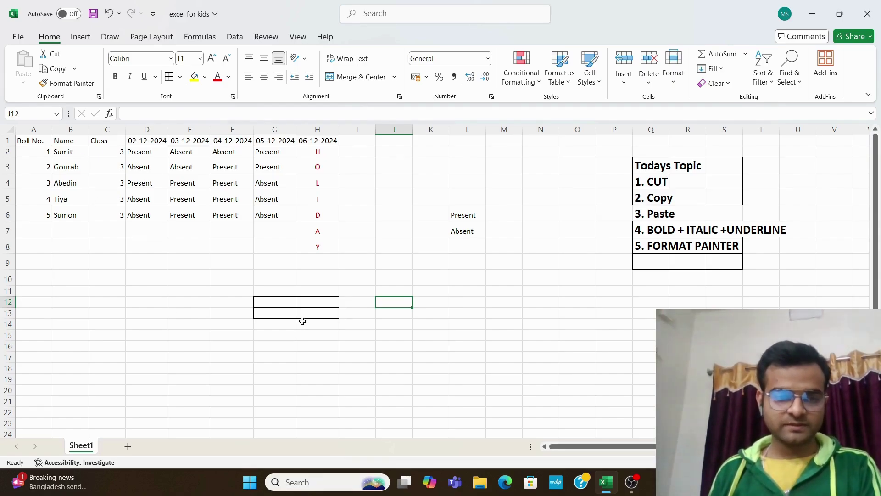
{"action": "left_click", "coordinate": [73, 153]}
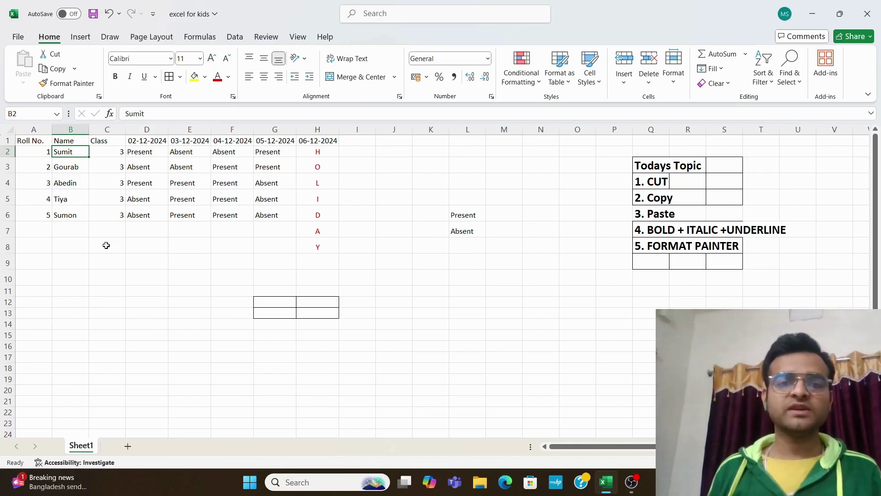
{"action": "left_click", "coordinate": [149, 289]}
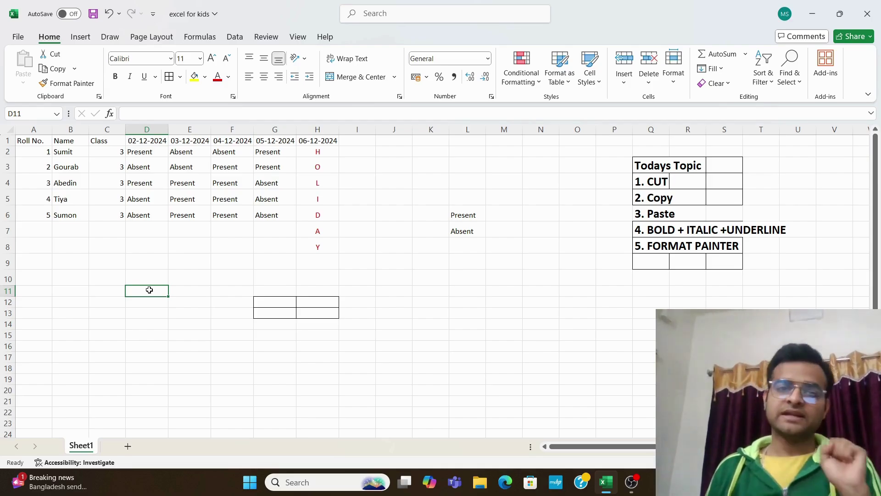
{"action": "left_click", "coordinate": [74, 156]}
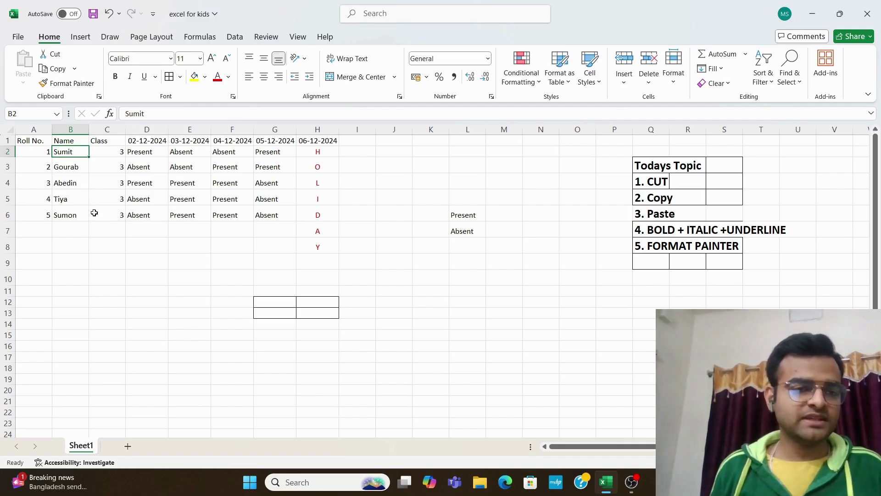
{"action": "left_click", "coordinate": [99, 259]}
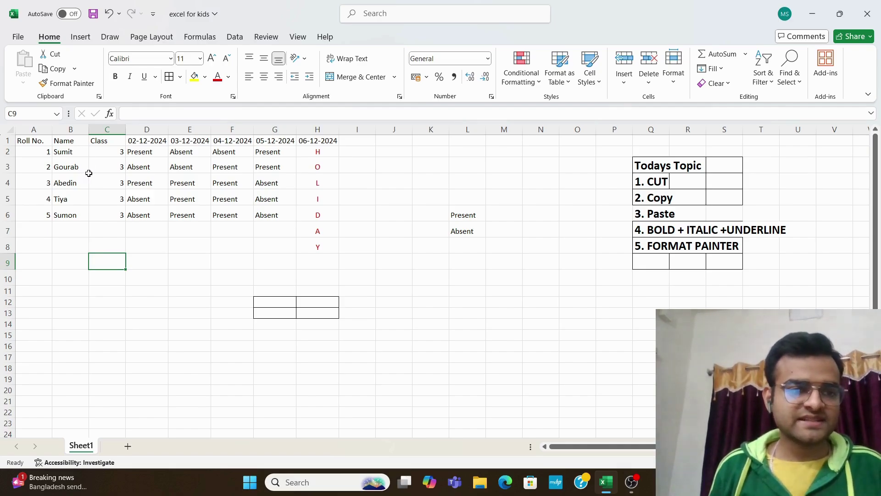
Step: Cut the first student's name from cell B2 and paste it into cell G12
{"action": "left_click", "coordinate": [76, 153]}
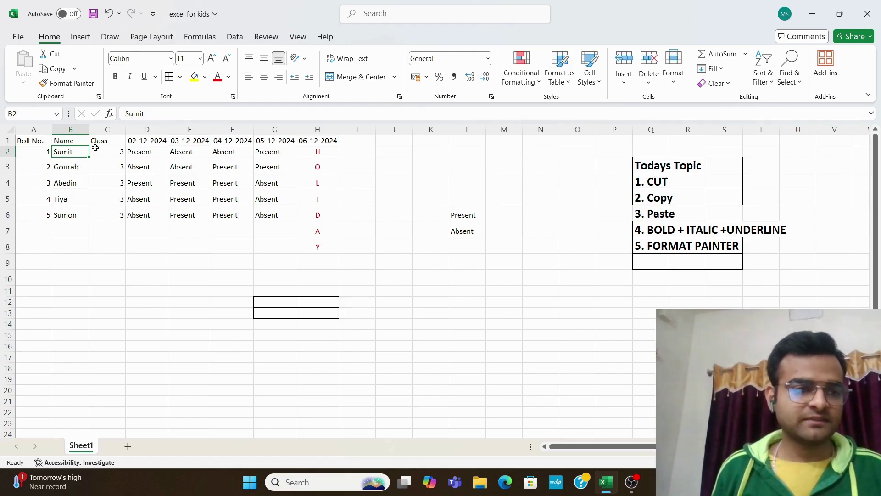
{"action": "left_click", "coordinate": [59, 58]}
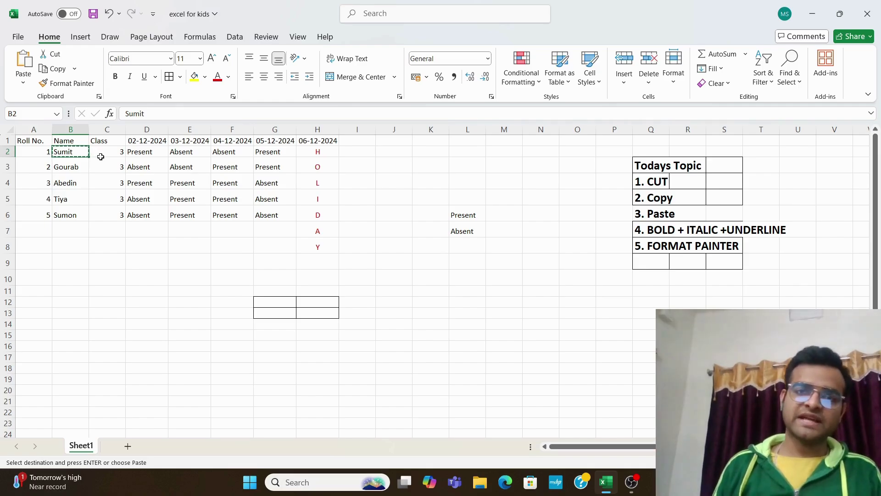
{"action": "left_click", "coordinate": [270, 301]}
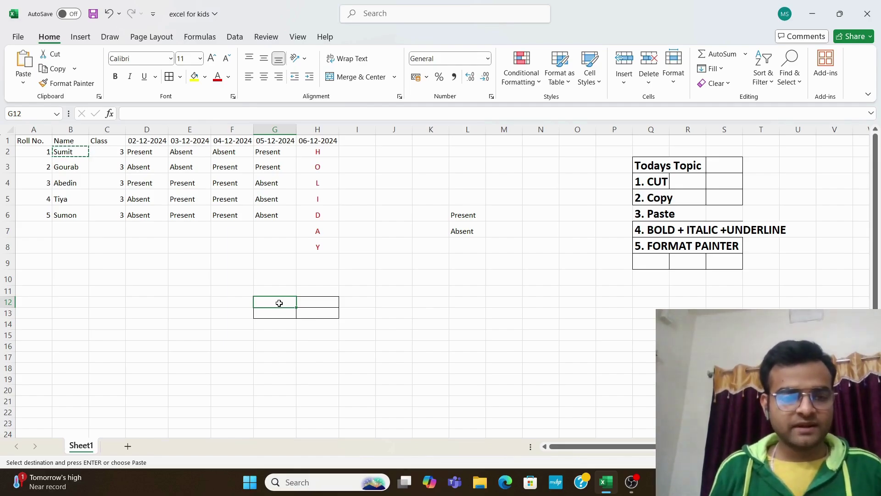
{"action": "left_click", "coordinate": [23, 67]}
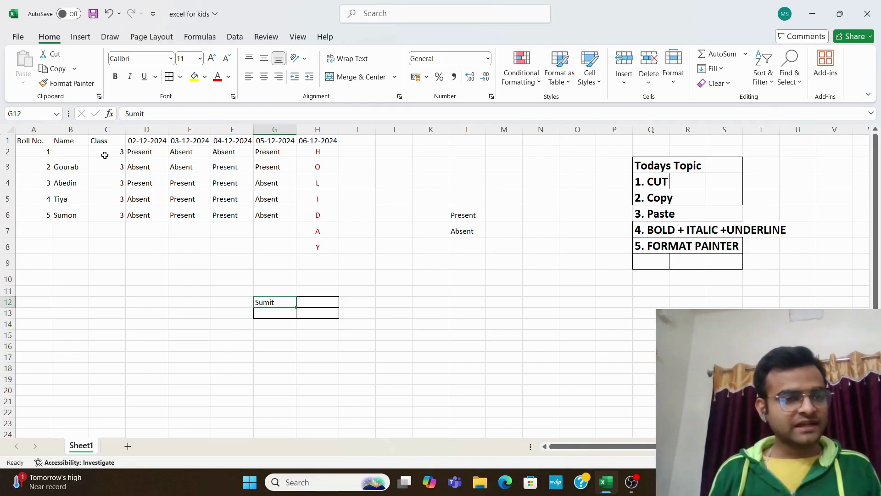
Step: Undo the move of the student's name and the borders on cells G12:H13
{"action": "left_click", "coordinate": [79, 152]}
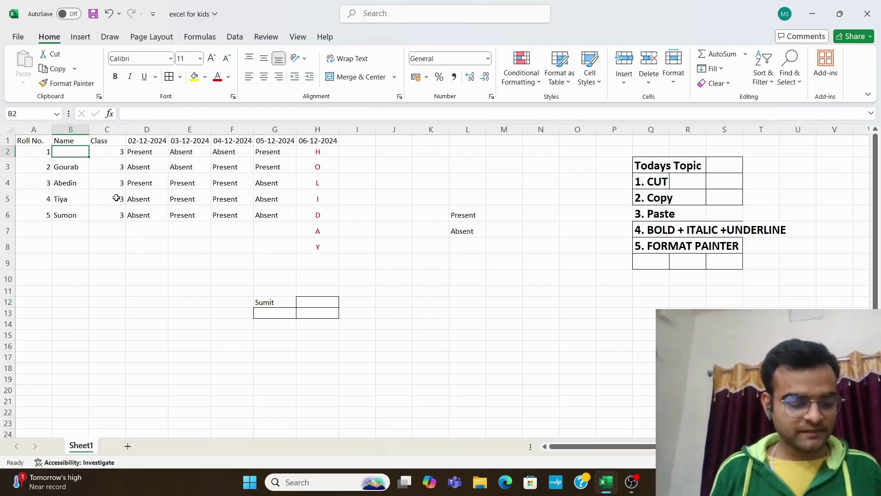
{"action": "key", "text": "ctrl+z"}
{"action": "left_click", "coordinate": [148, 289]}
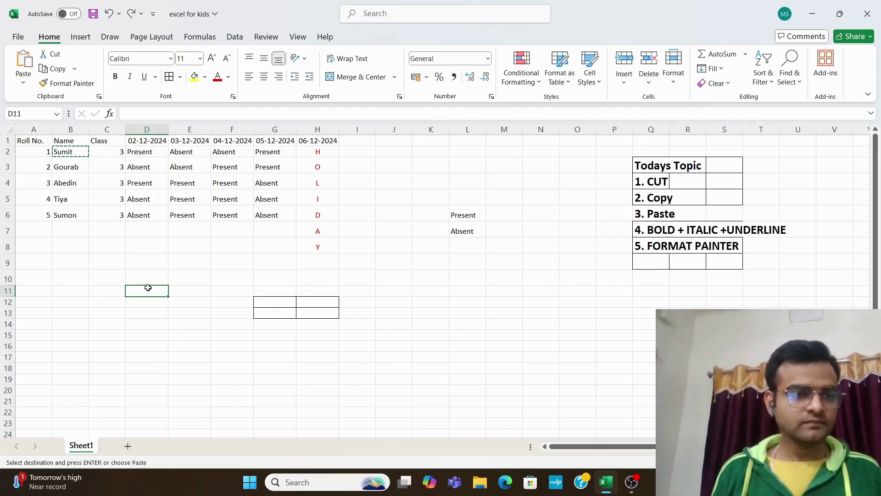
{"action": "left_click", "coordinate": [132, 233]}
{"action": "key", "text": "ctrl+z"}
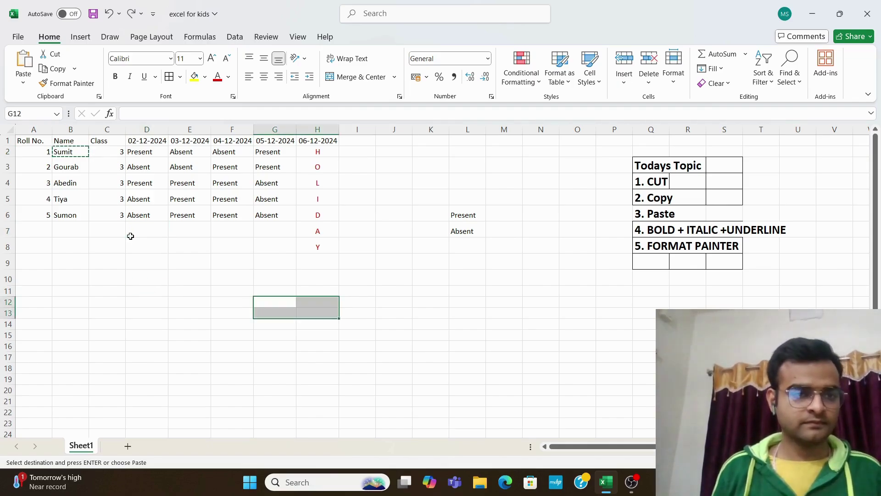
{"action": "left_click", "coordinate": [131, 236]}
Step: Add all borders to cells G12:H13 again
{"action": "left_click_drag", "start_coordinate": [268, 302], "coordinate": [325, 317]}
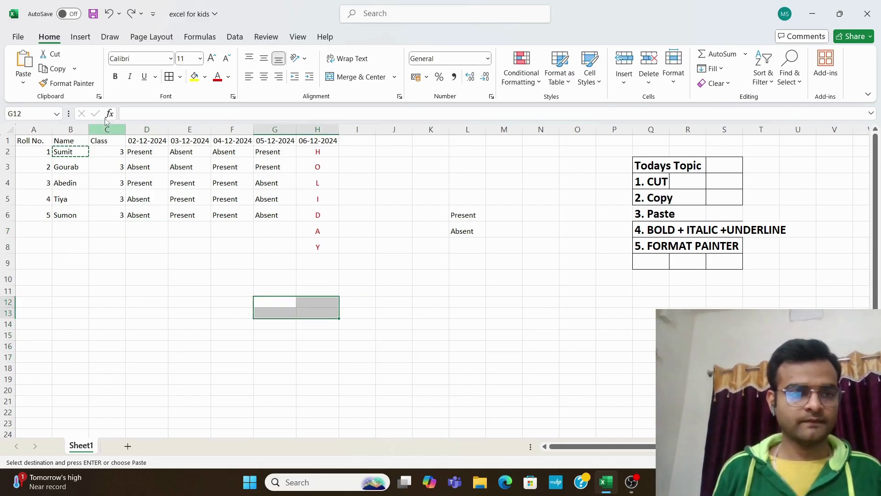
{"action": "left_click", "coordinate": [168, 77]}
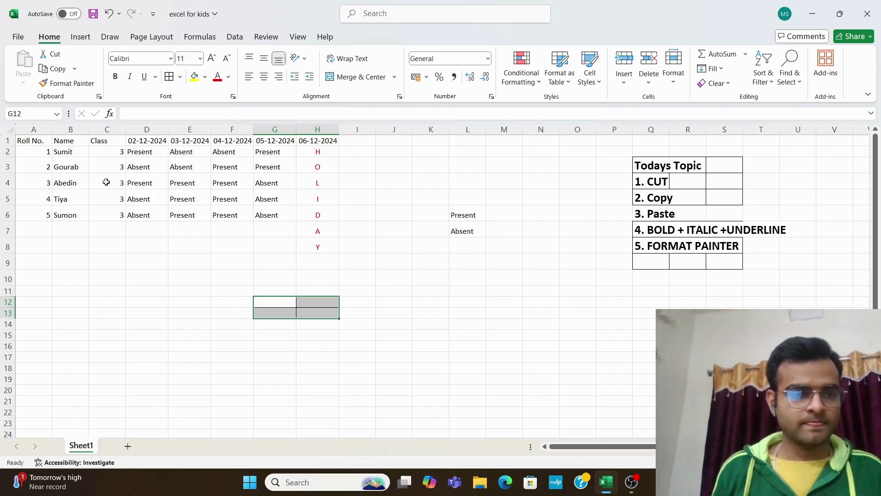
Step: Cut the first student's name from cell B2 and paste it into bordered cell G12
{"action": "left_click", "coordinate": [75, 150]}
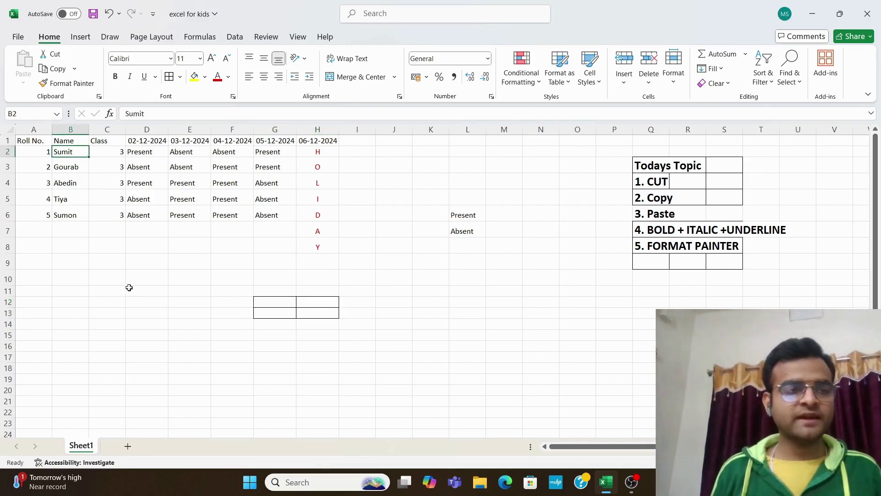
{"action": "left_click", "coordinate": [62, 56]}
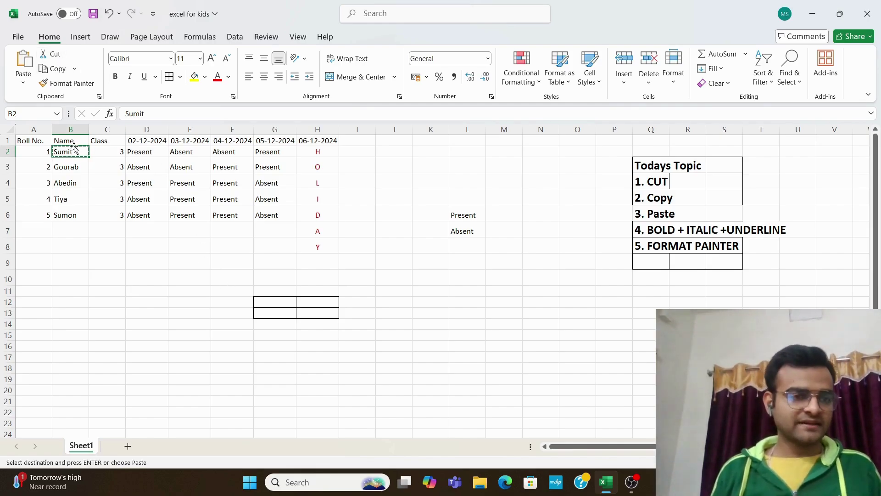
{"action": "left_click", "coordinate": [276, 304]}
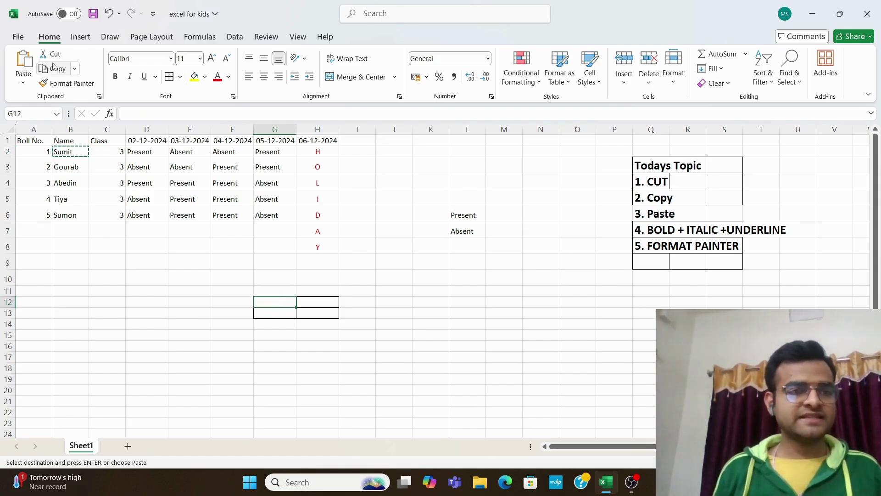
{"action": "left_click", "coordinate": [24, 60]}
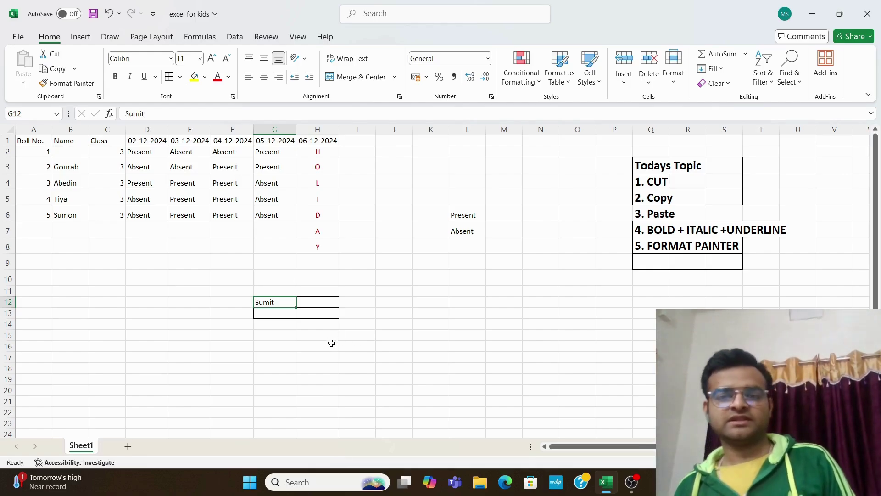
Step: Enter a replacement student name for roll number 1 in the emptied cell B2
{"action": "left_click", "coordinate": [58, 150]}
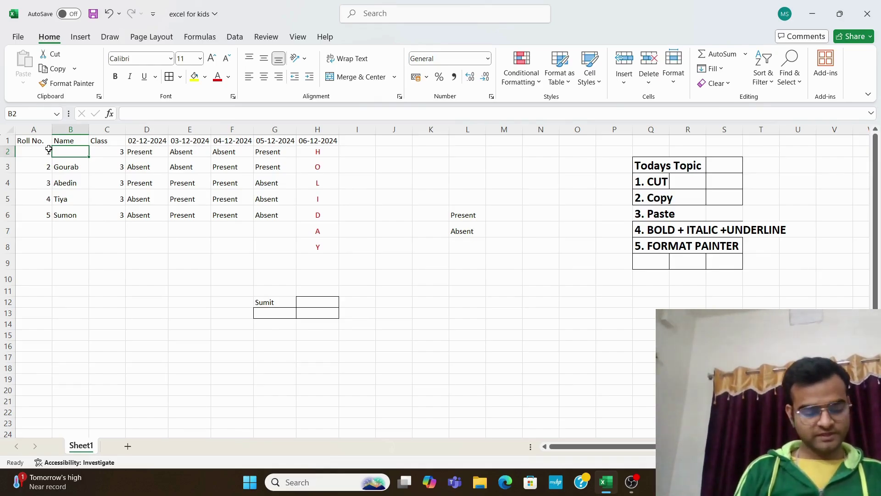
{"action": "type", "text": "Am"}
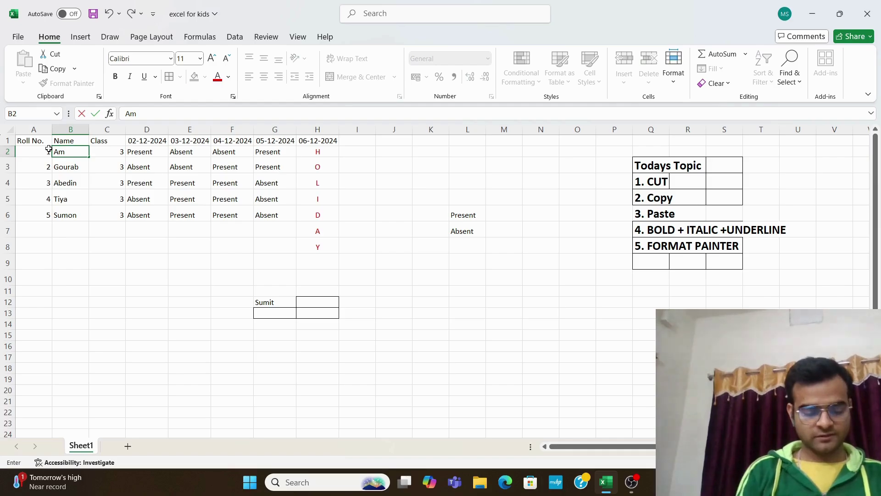
{"action": "type", "text": "it"}
{"action": "left_click", "coordinate": [472, 289]}
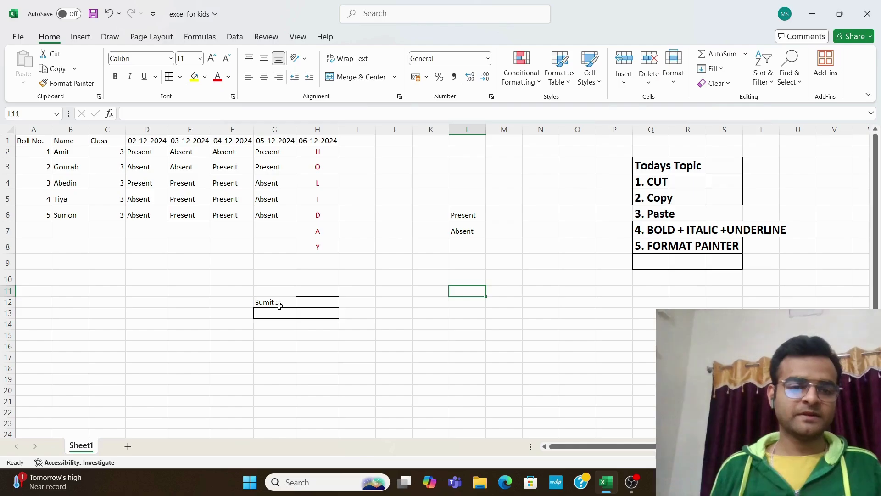
{"action": "left_click_drag", "start_coordinate": [279, 305], "coordinate": [309, 315]}
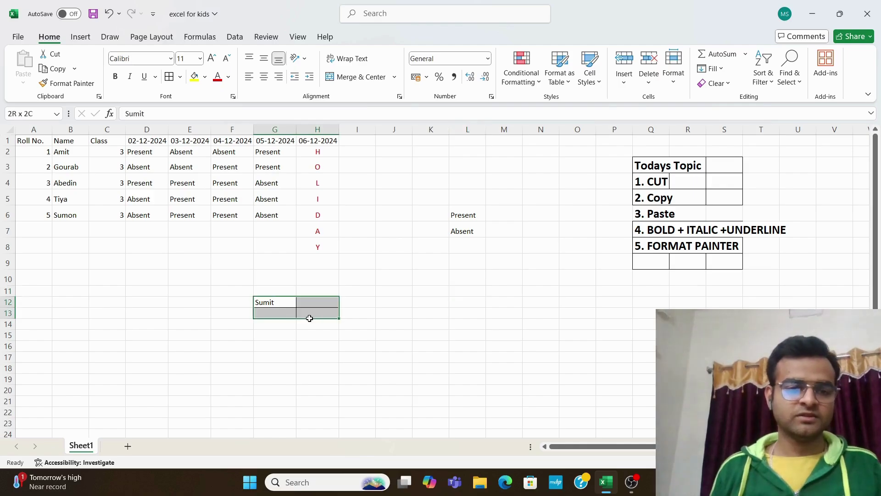
{"action": "left_click", "coordinate": [358, 336]}
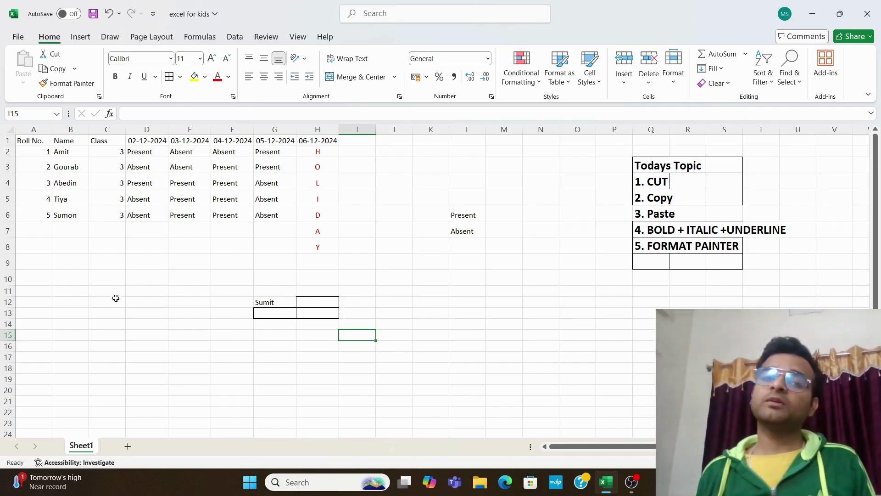
Step: Cut the fifth student's name from cell B6 and paste it into cell G13
{"action": "left_click", "coordinate": [76, 215]}
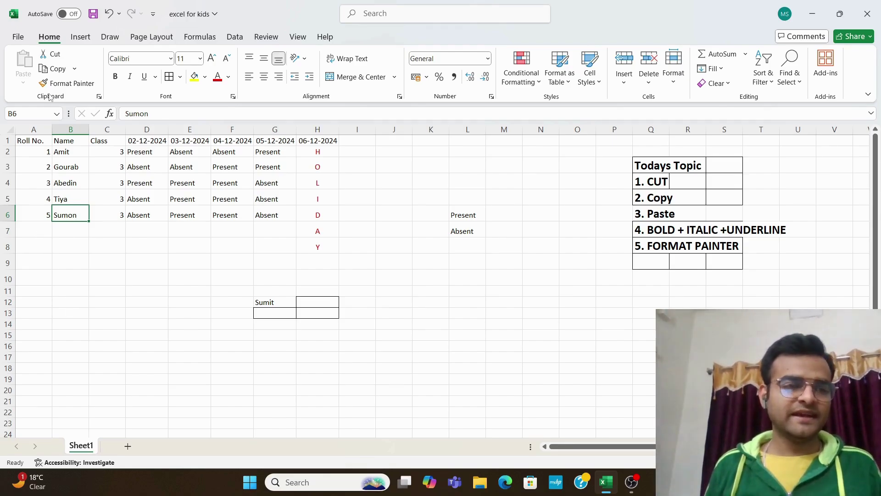
{"action": "left_click", "coordinate": [53, 57]}
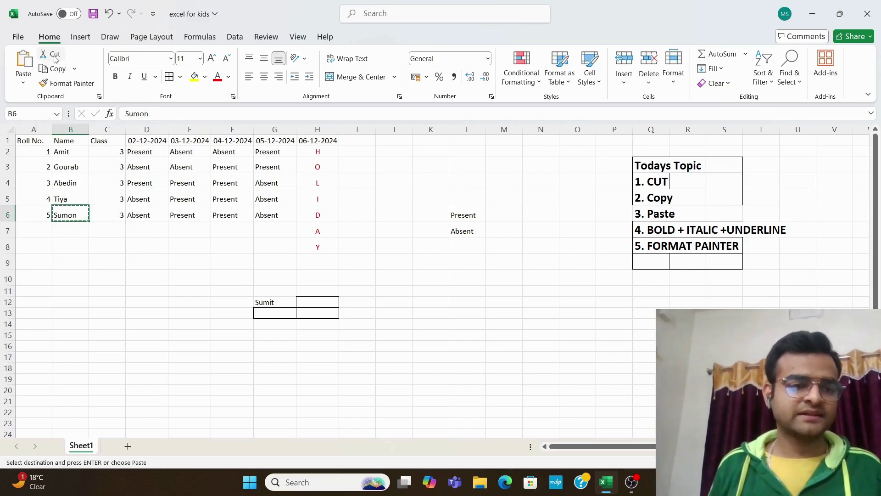
{"action": "left_click", "coordinate": [276, 312]}
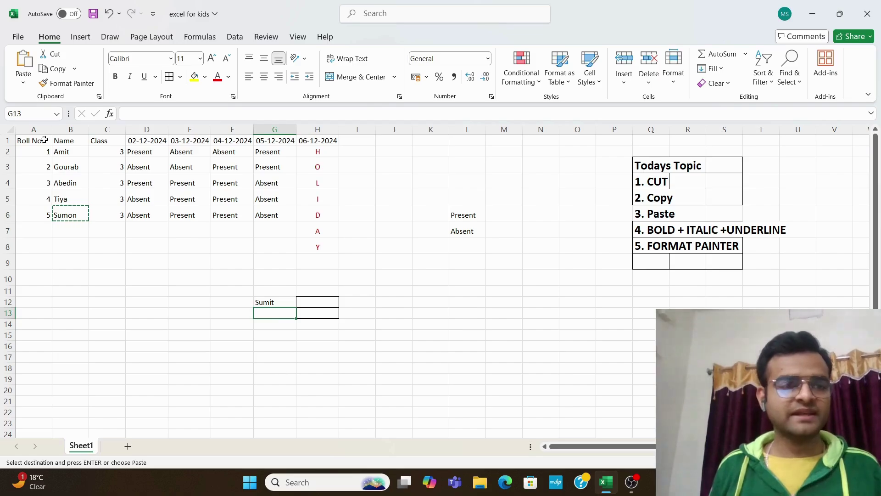
{"action": "left_click", "coordinate": [23, 62]}
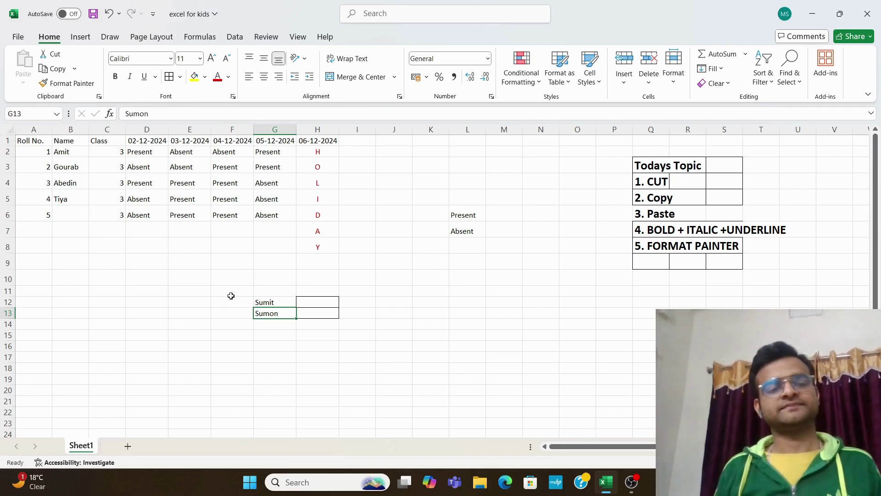
{"action": "left_click", "coordinate": [242, 324]}
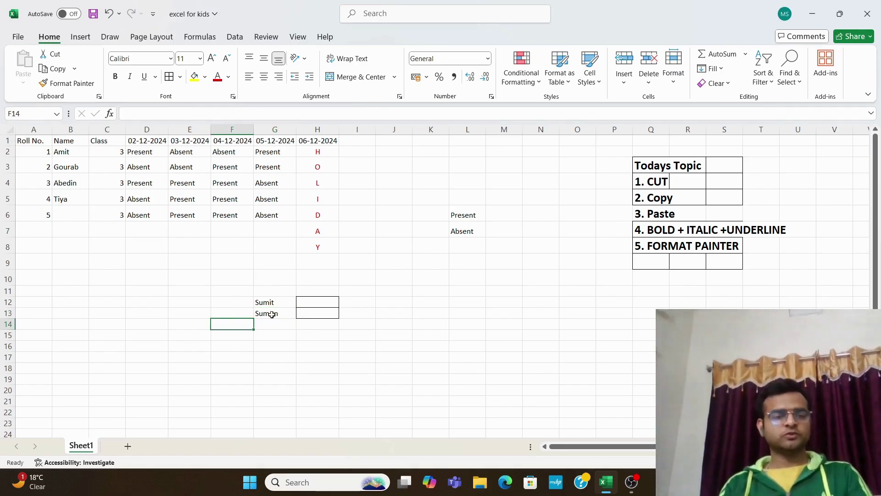
Step: Enter a replacement student name for roll number 5 in the emptied cell B6
{"action": "left_click", "coordinate": [79, 219]}
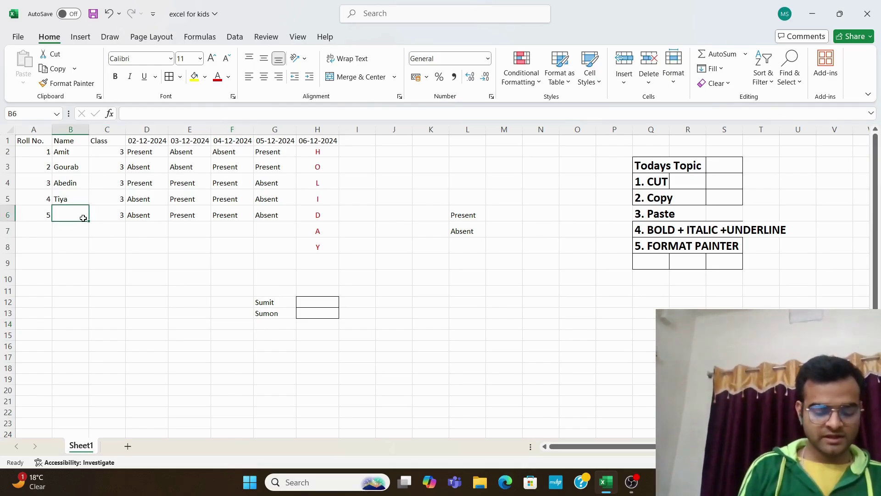
{"action": "type", "text": "A"}
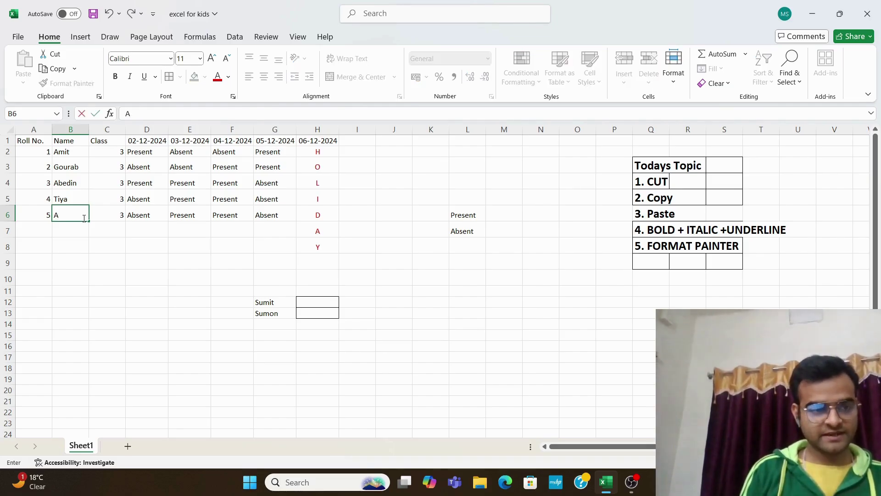
{"action": "type", "text": "man"}
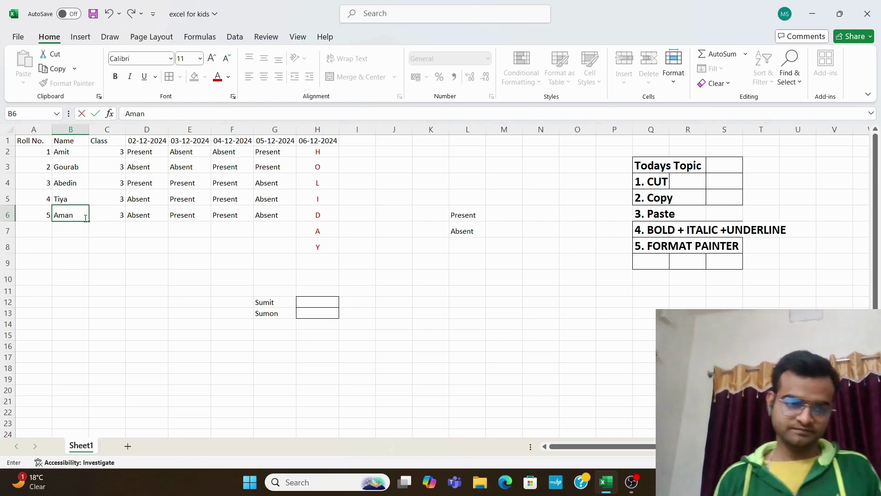
{"action": "left_click", "coordinate": [145, 313]}
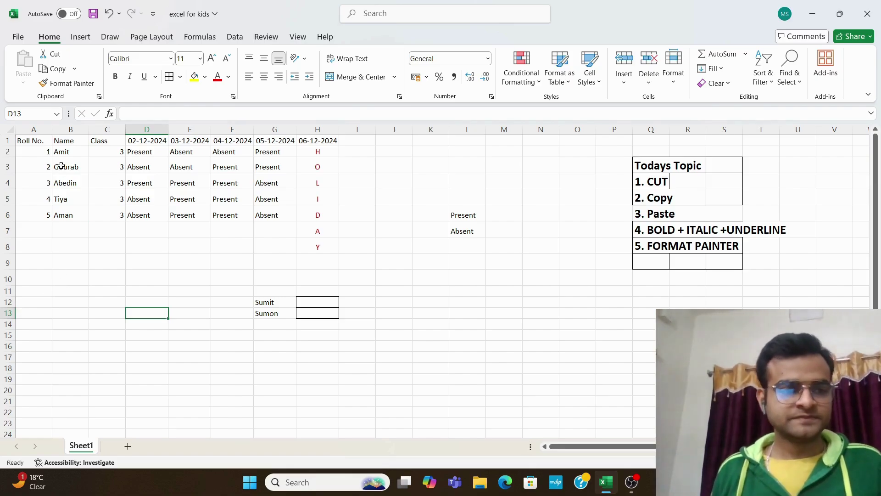
{"action": "left_click", "coordinate": [319, 335]}
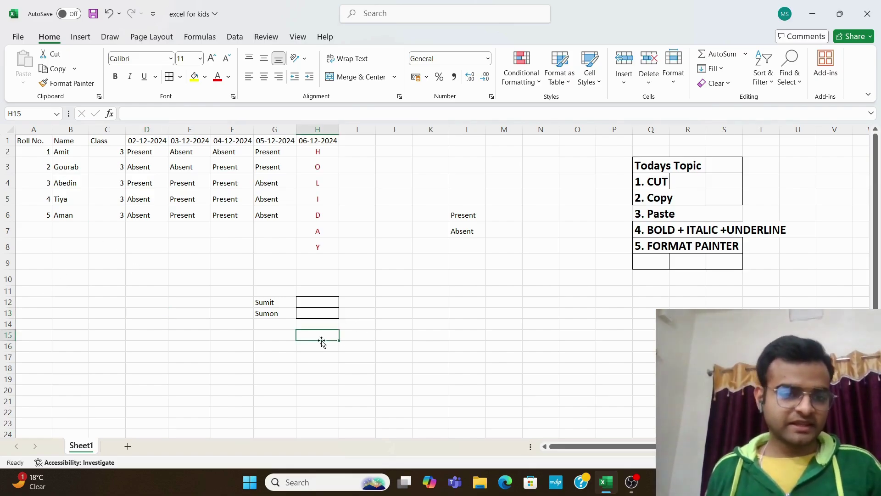
Step: Cut "Present" from cell L6 and paste it into cell H12 beside the first moved name
{"action": "left_click", "coordinate": [329, 300]}
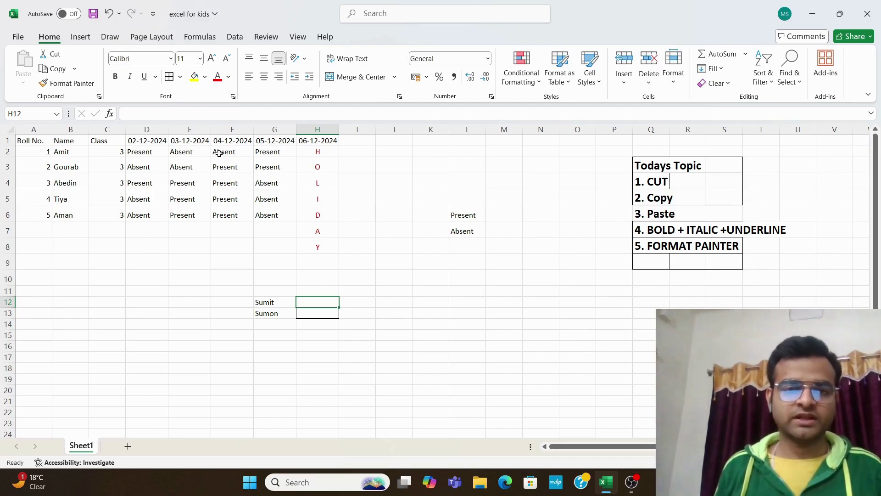
{"action": "left_click", "coordinate": [473, 219]}
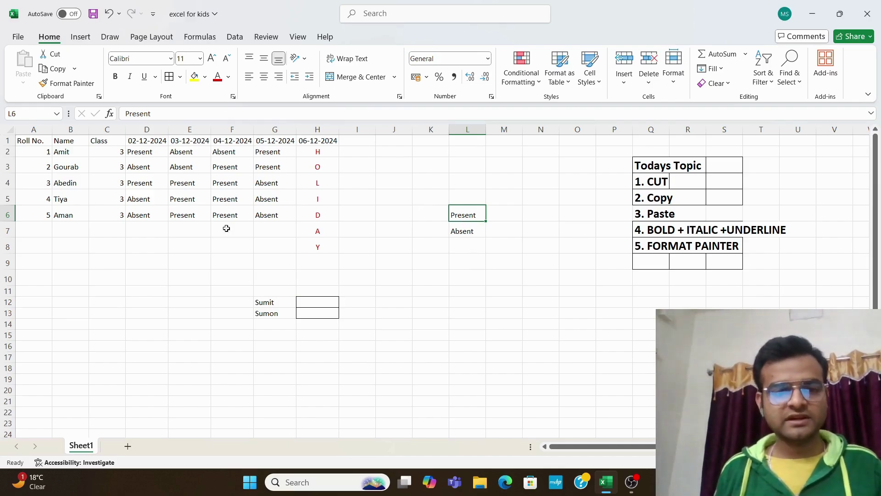
{"action": "left_click", "coordinate": [54, 57]}
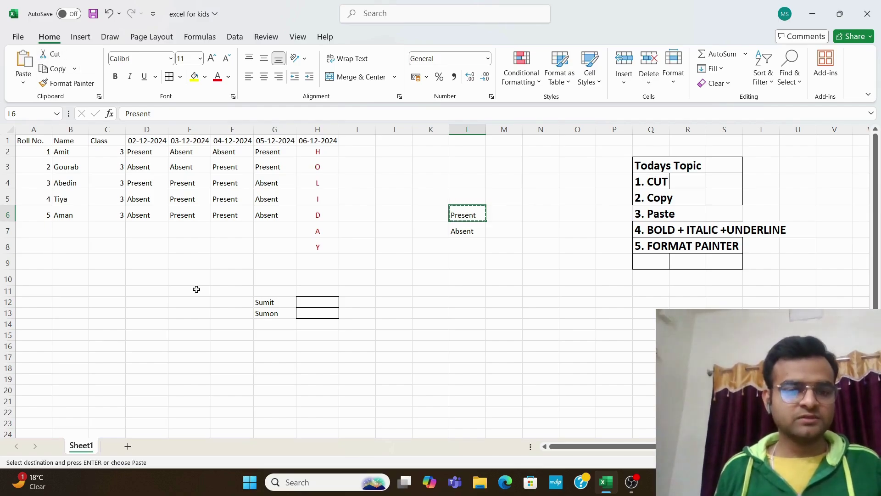
{"action": "left_click", "coordinate": [308, 303]}
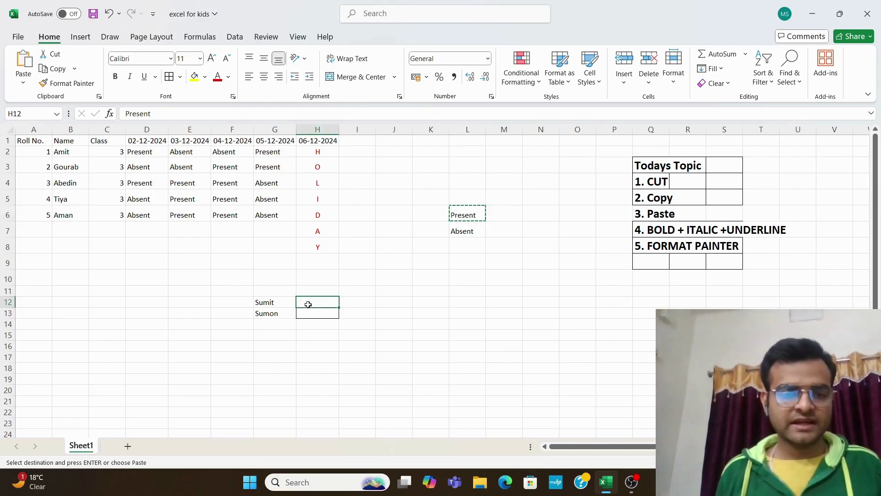
{"action": "left_click", "coordinate": [23, 64]}
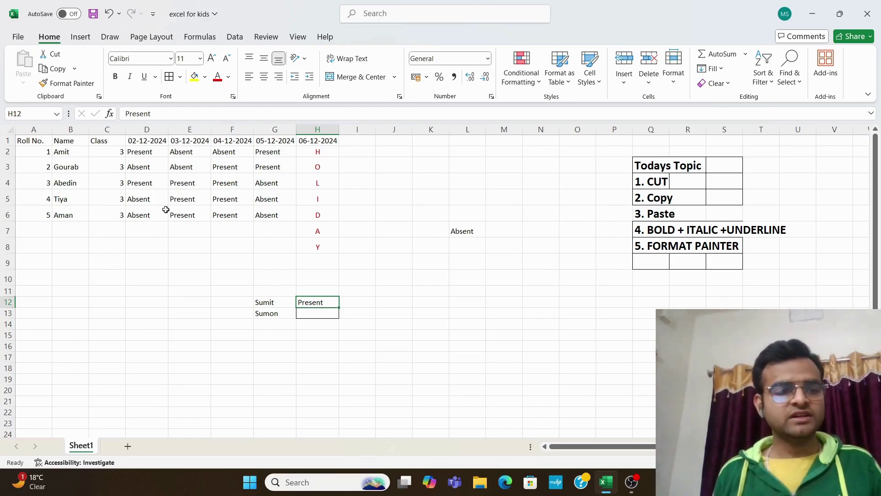
{"action": "left_click", "coordinate": [7, 215]}
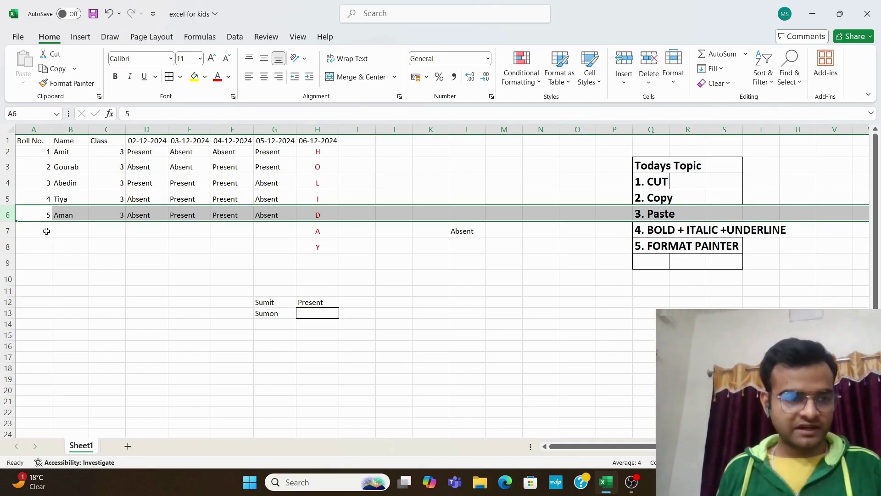
{"action": "left_click", "coordinate": [67, 248]}
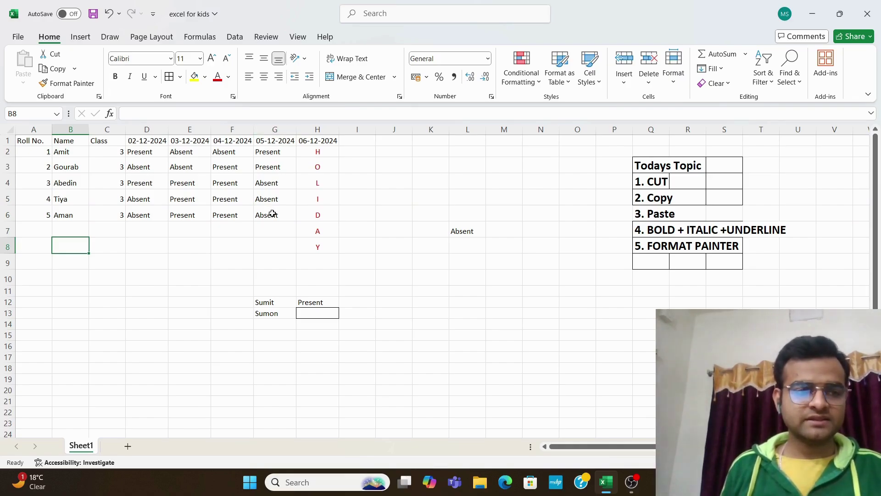
{"action": "left_click", "coordinate": [5, 212]}
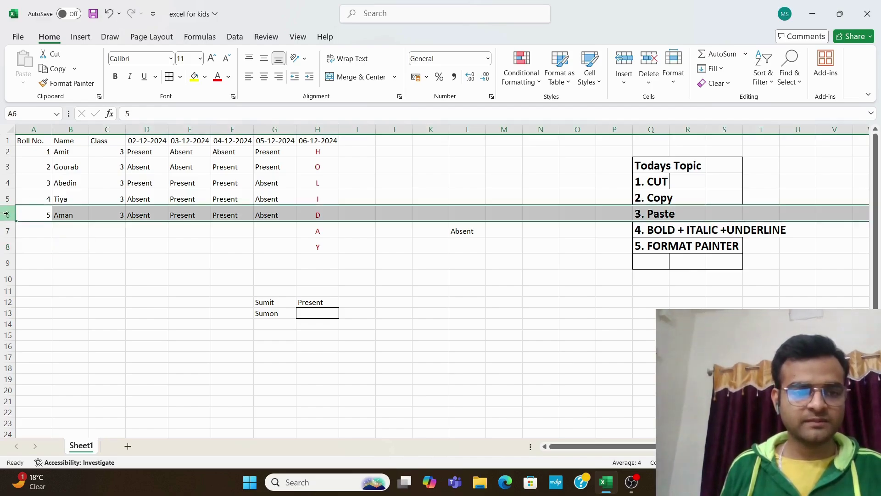
{"action": "left_click", "coordinate": [277, 217]}
Step: Cut "Absent" from cell L7 and paste it into cell H13 beside the second moved name
{"action": "left_click", "coordinate": [474, 231]}
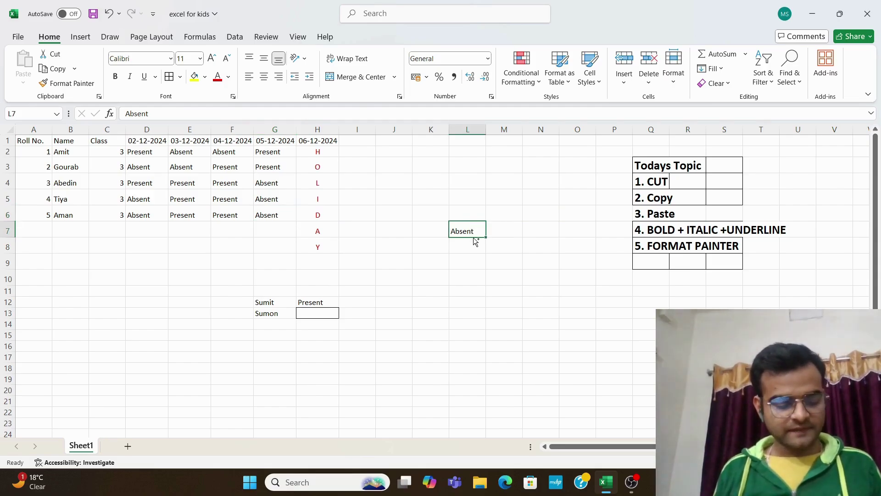
{"action": "left_click", "coordinate": [56, 54]}
{"action": "left_click", "coordinate": [321, 316]}
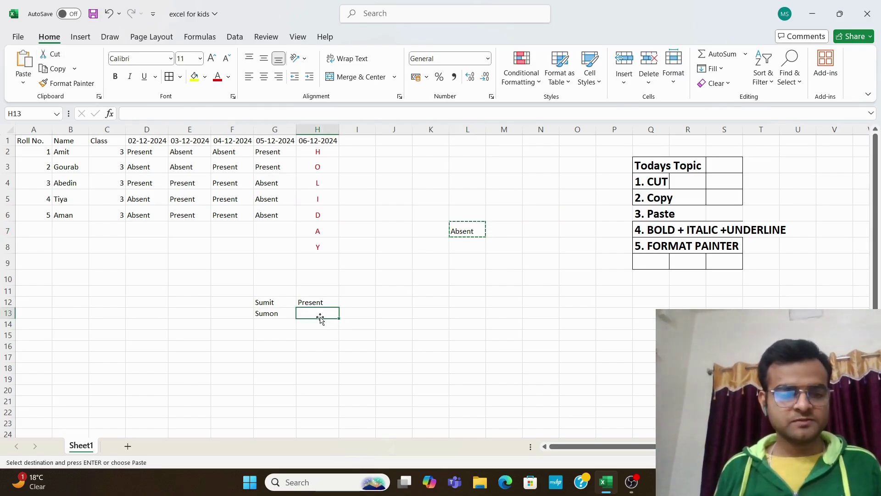
{"action": "left_click", "coordinate": [24, 65]}
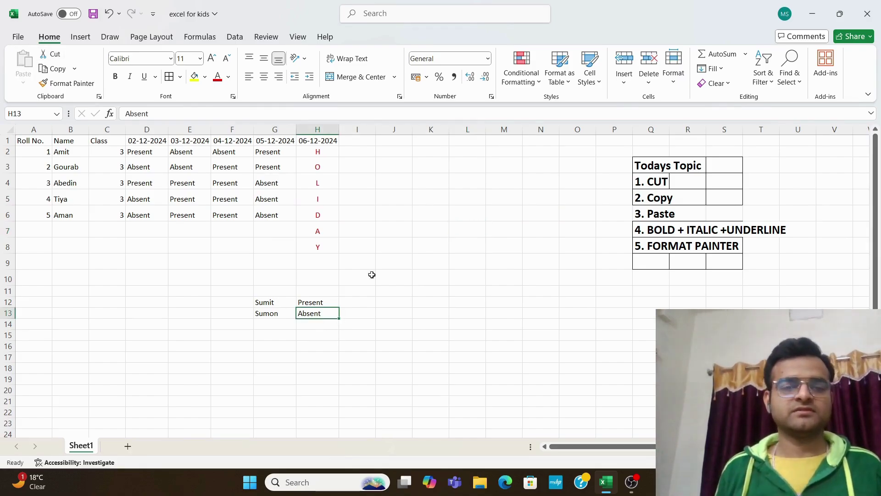
{"action": "left_click", "coordinate": [415, 270]}
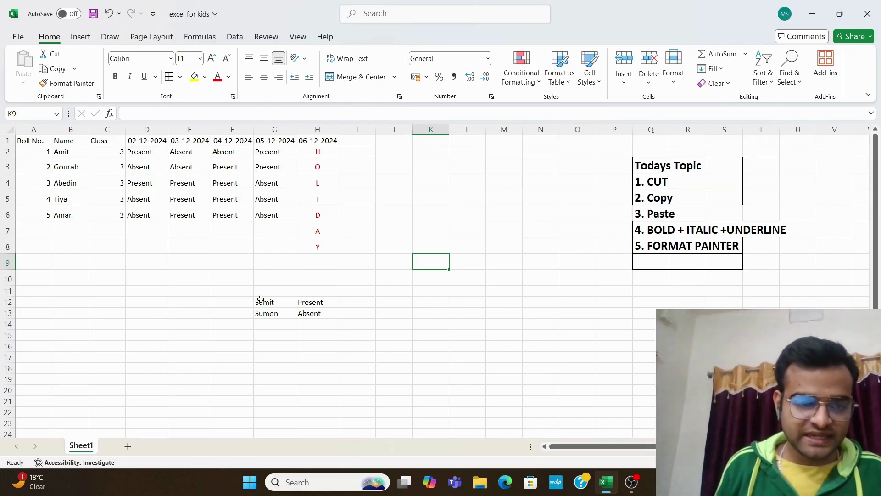
Step: Apply all borders to the empty cells K6:L7
{"action": "left_click_drag", "start_coordinate": [263, 302], "coordinate": [304, 312]}
{"action": "left_click_drag", "start_coordinate": [436, 212], "coordinate": [472, 232]}
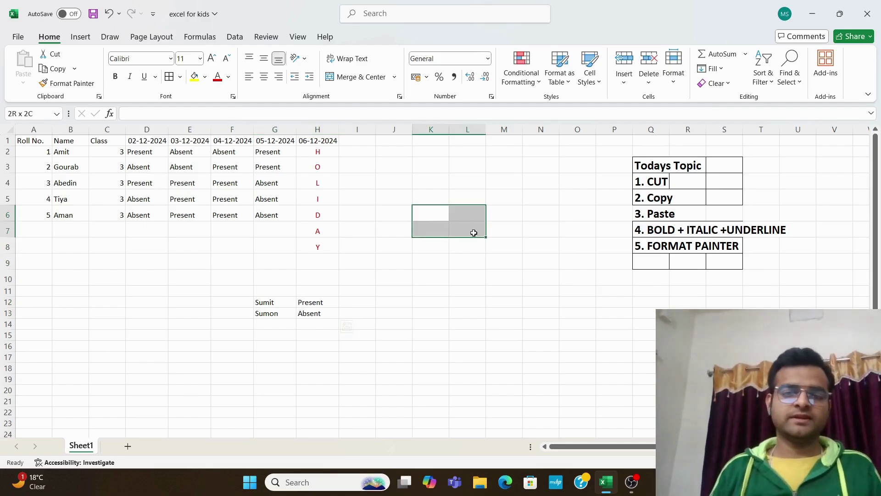
{"action": "left_click", "coordinate": [169, 77]}
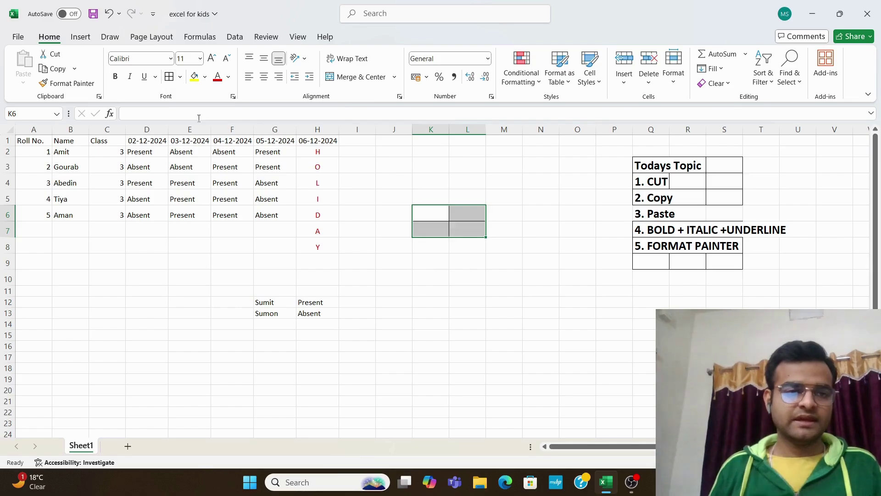
{"action": "left_click", "coordinate": [404, 275]}
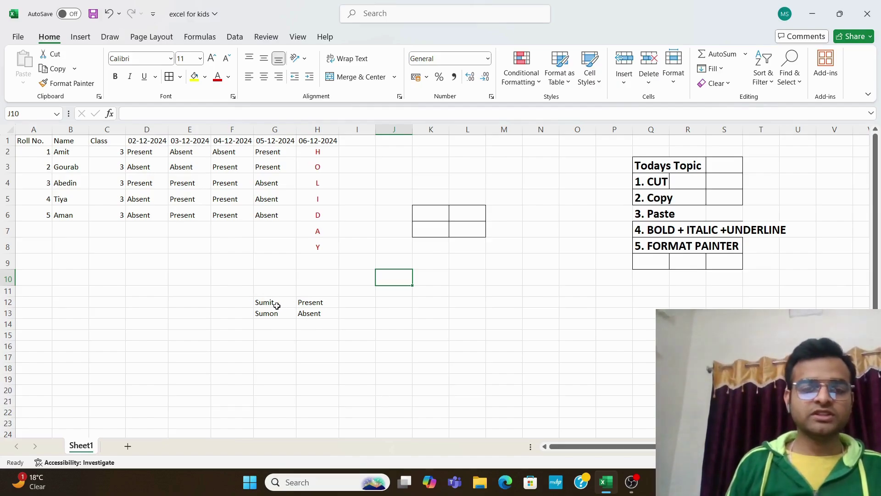
Step: Cut the block of two names with their attendance entries in G12:H13 and paste it at K12
{"action": "left_click_drag", "start_coordinate": [261, 300], "coordinate": [316, 315]}
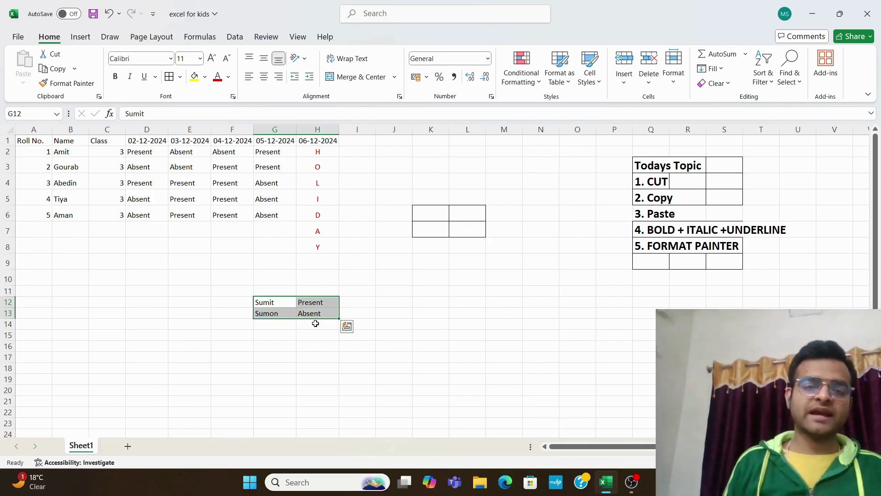
{"action": "left_click", "coordinate": [324, 337]}
{"action": "left_click", "coordinate": [265, 299]}
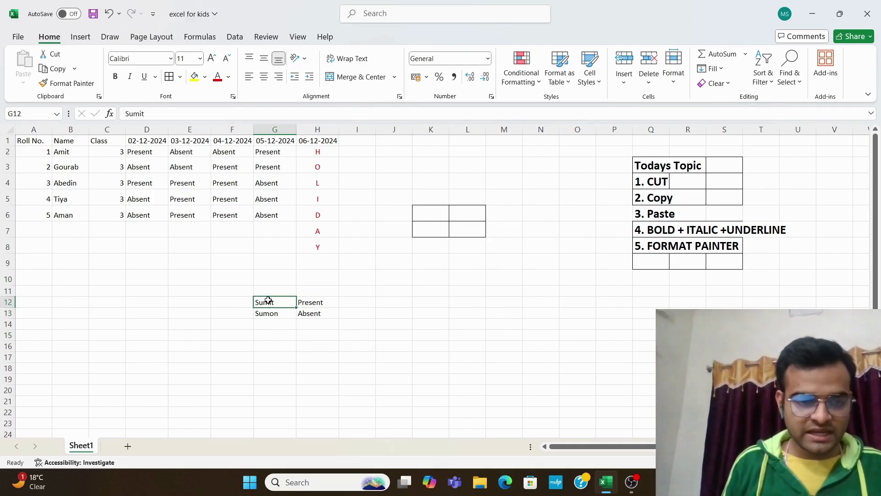
{"action": "left_click_drag", "start_coordinate": [269, 300], "coordinate": [307, 315]}
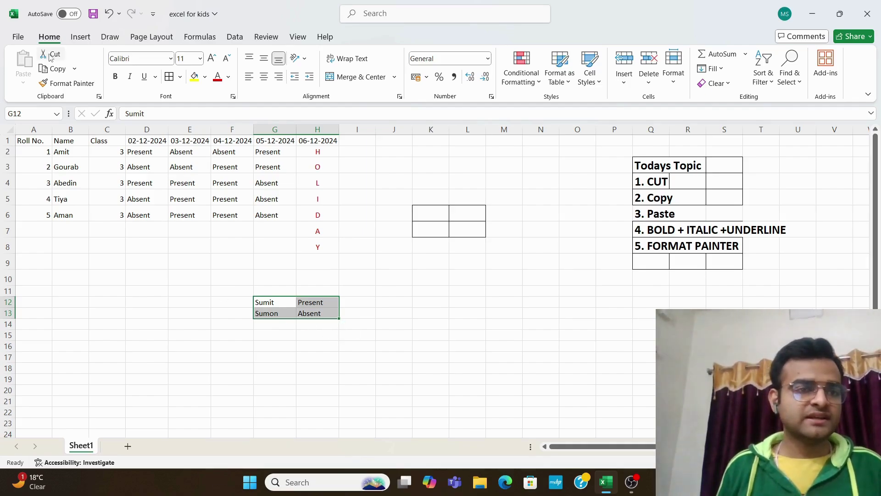
{"action": "left_click", "coordinate": [55, 68]}
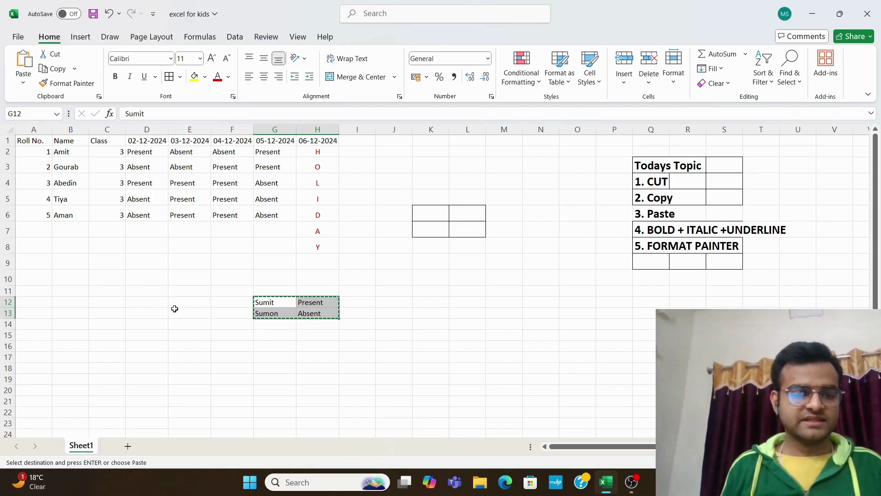
{"action": "left_click", "coordinate": [430, 302]}
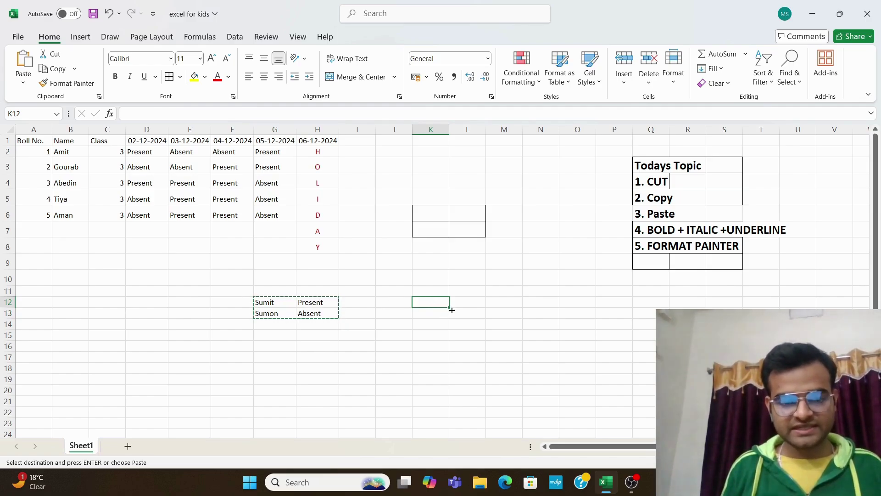
{"action": "left_click", "coordinate": [23, 64]}
{"action": "left_click", "coordinate": [452, 432]}
{"action": "left_click", "coordinate": [455, 401]}
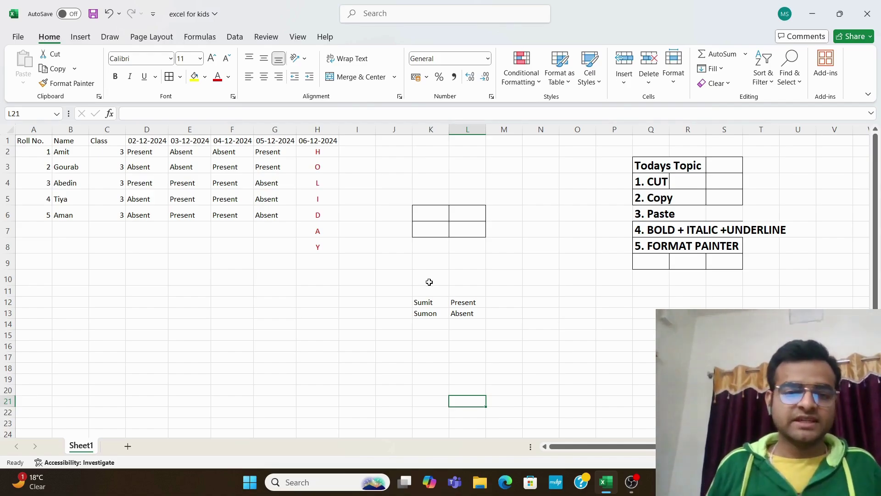
Step: Copy the first student's name from K12 and paste it into cell K6
{"action": "left_click", "coordinate": [421, 301]}
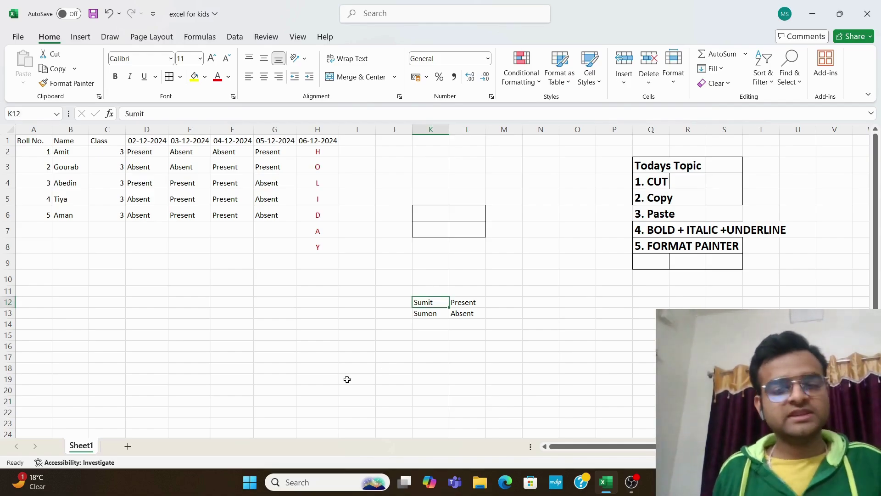
{"action": "left_click", "coordinate": [58, 71]}
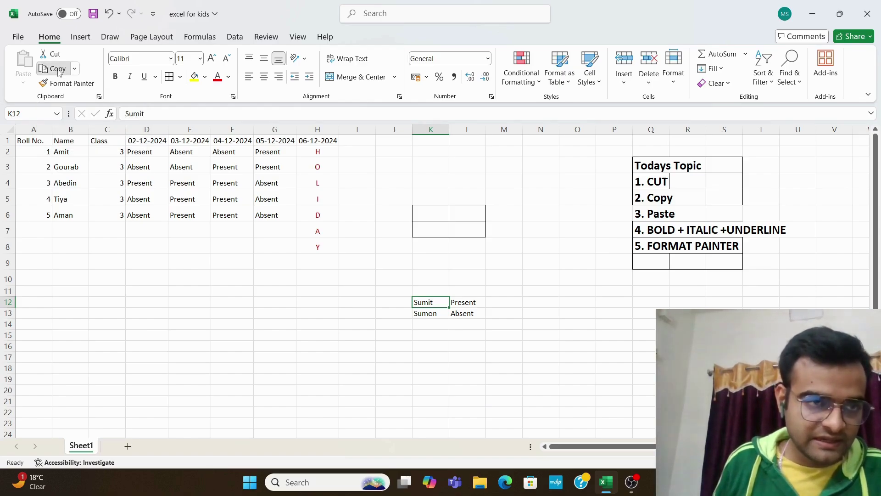
{"action": "left_click", "coordinate": [424, 214]}
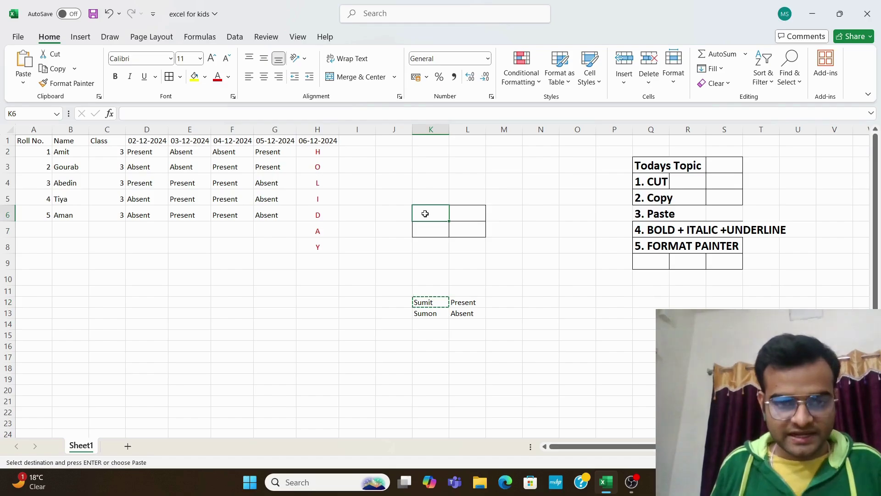
{"action": "left_click", "coordinate": [26, 61]}
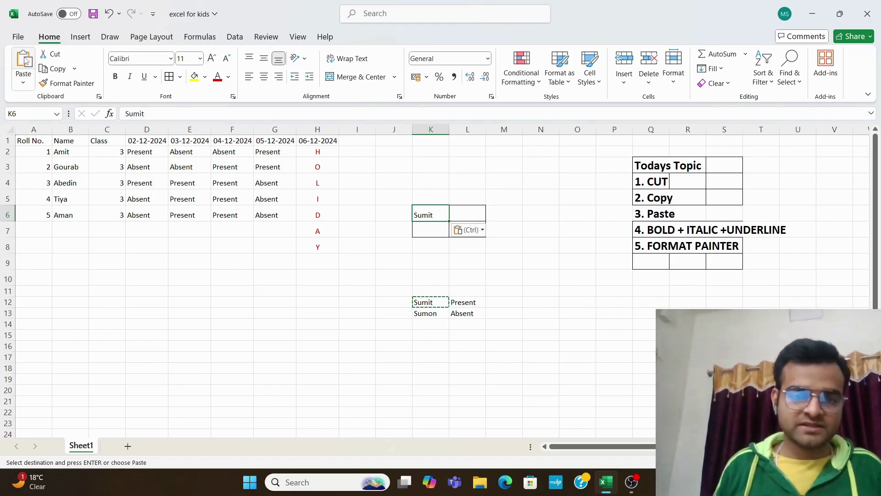
{"action": "left_click", "coordinate": [318, 292]}
{"action": "left_click", "coordinate": [423, 302]}
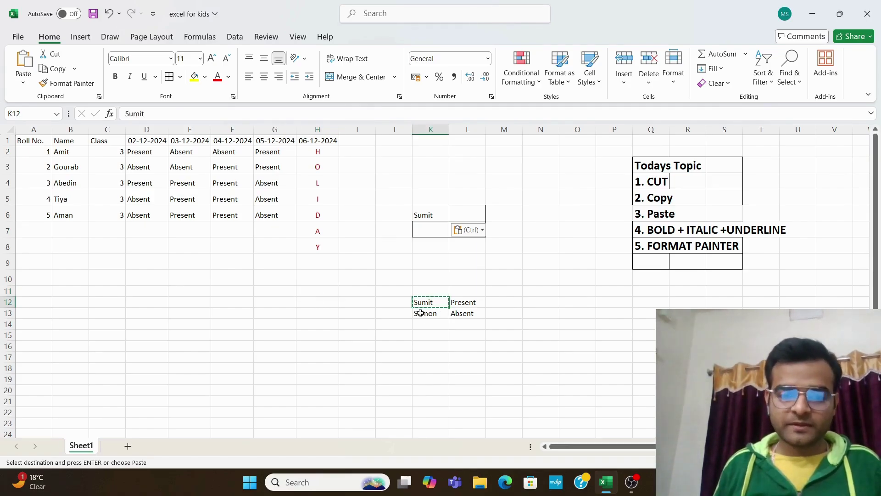
{"action": "left_click", "coordinate": [420, 312]}
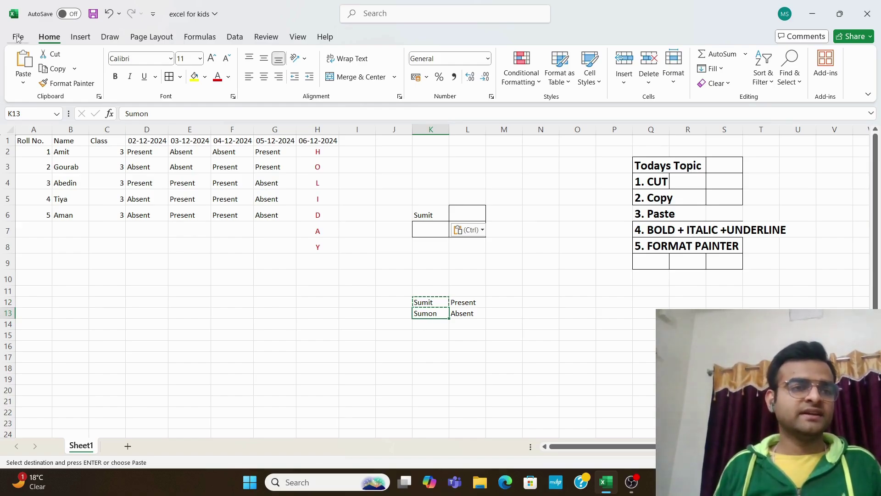
{"action": "left_click", "coordinate": [56, 68]}
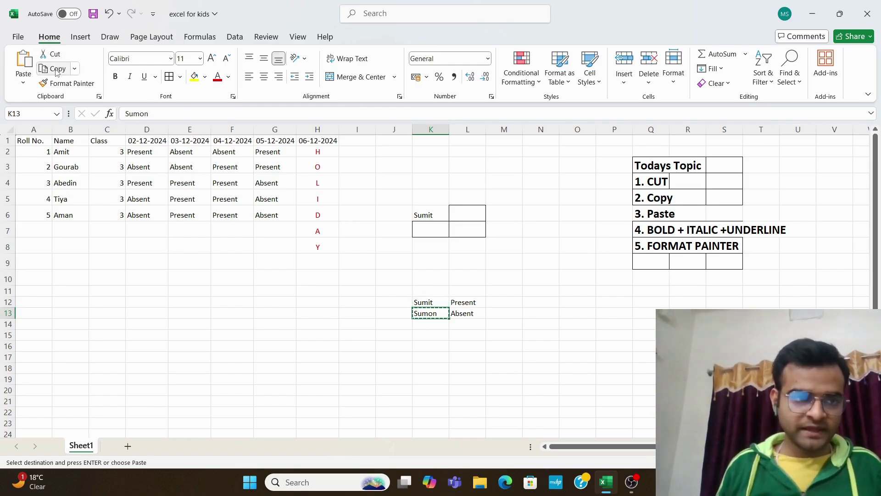
{"action": "double_click", "coordinate": [434, 232]}
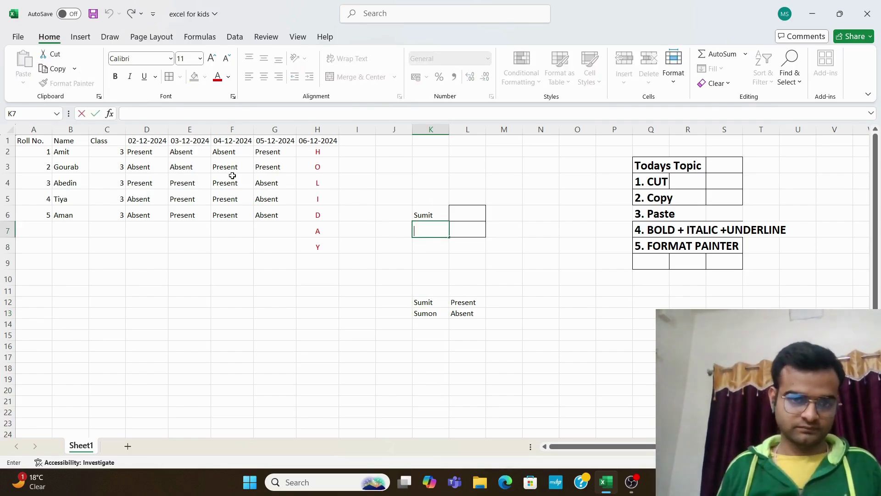
Step: Copy the second student's name from K13 and paste it into cell K7
{"action": "left_click", "coordinate": [426, 312]}
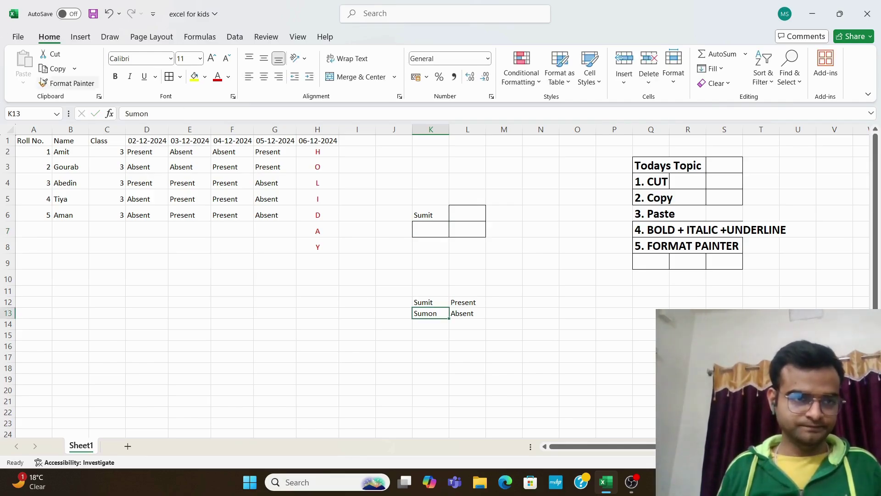
{"action": "left_click", "coordinate": [52, 70]}
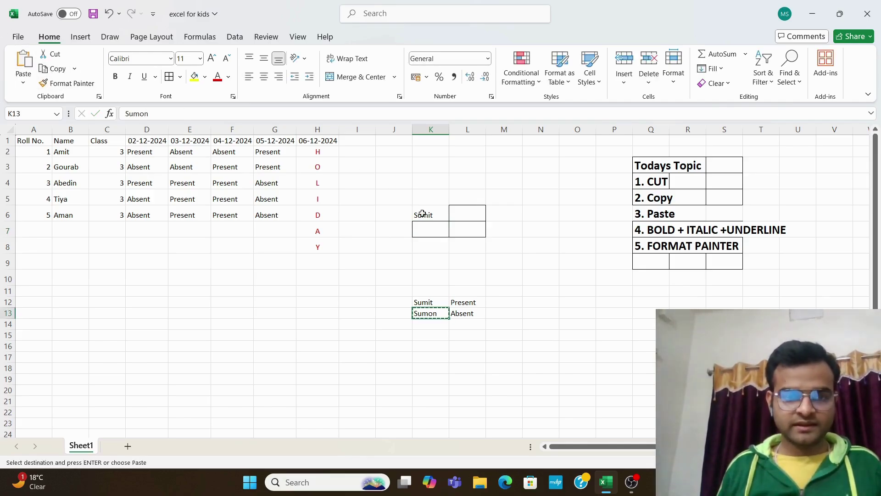
{"action": "left_click", "coordinate": [430, 229]}
{"action": "left_click", "coordinate": [31, 64]}
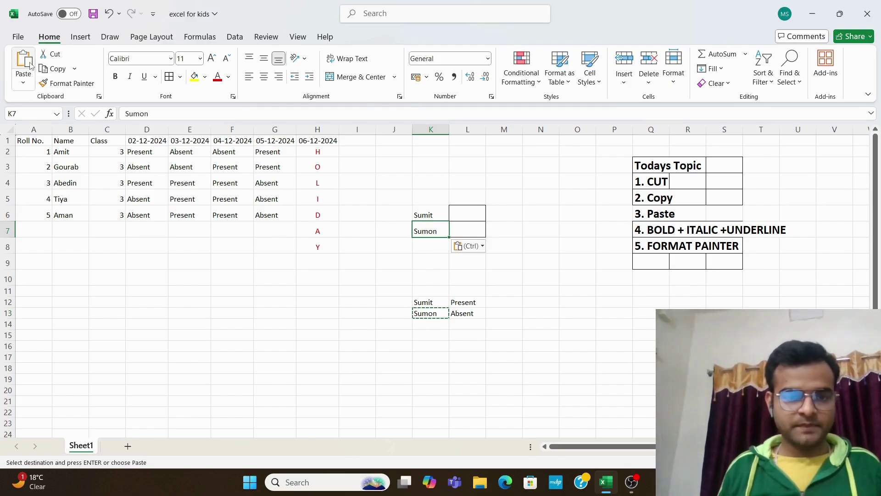
{"action": "left_click", "coordinate": [359, 288]}
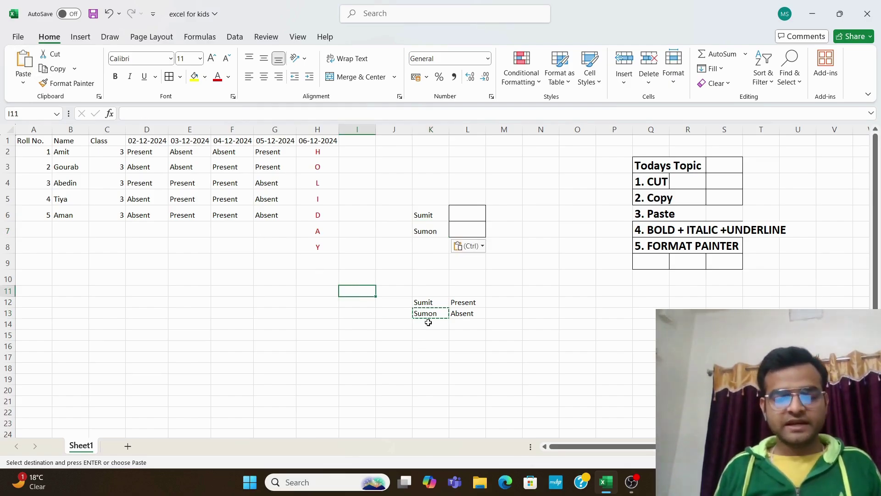
{"action": "left_click", "coordinate": [444, 345]}
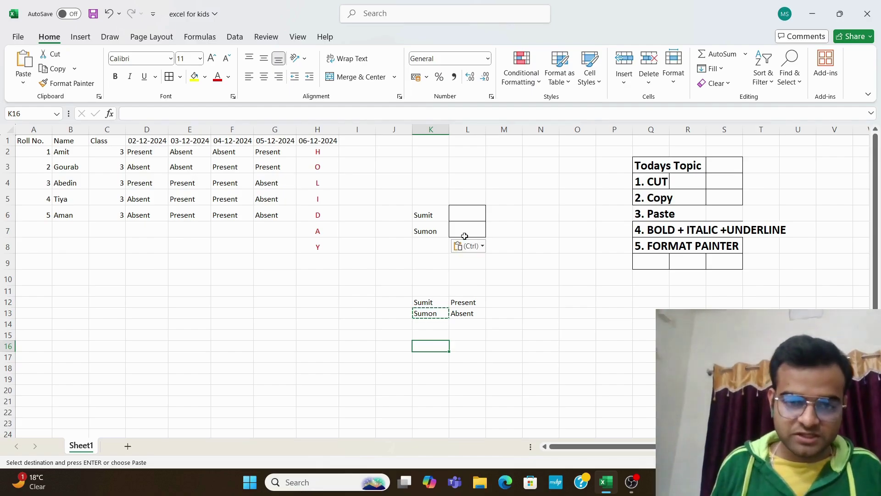
Step: Copy "Present" and "Absent" together from L12:L13 and paste them into L6:L7 beside the copied names
{"action": "left_click", "coordinate": [464, 301]}
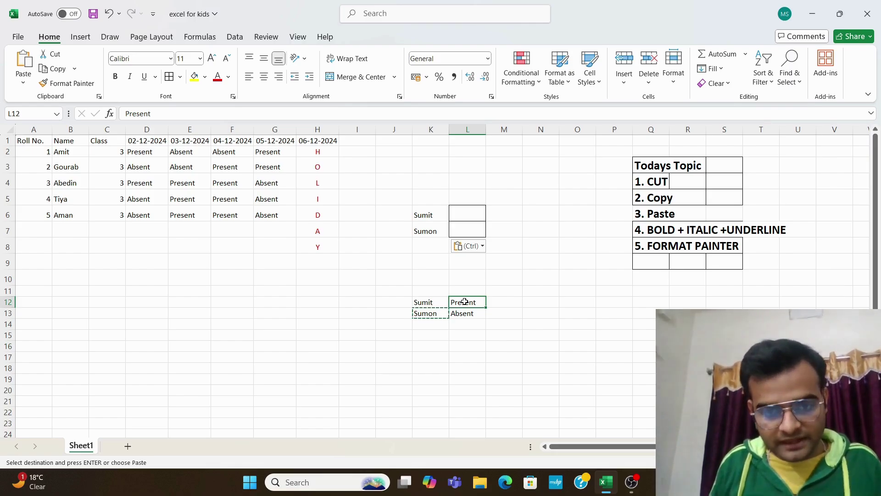
{"action": "left_click_drag", "start_coordinate": [465, 303], "coordinate": [468, 310]}
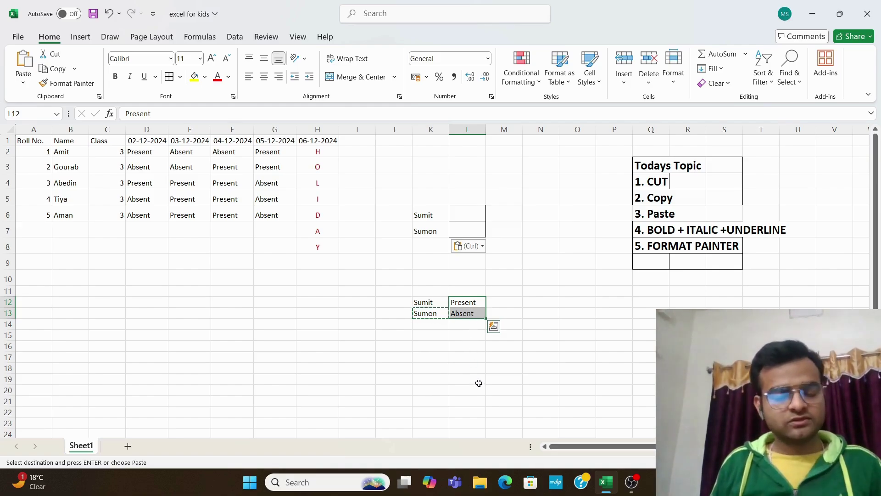
{"action": "left_click", "coordinate": [53, 69]}
{"action": "left_click", "coordinate": [466, 213]}
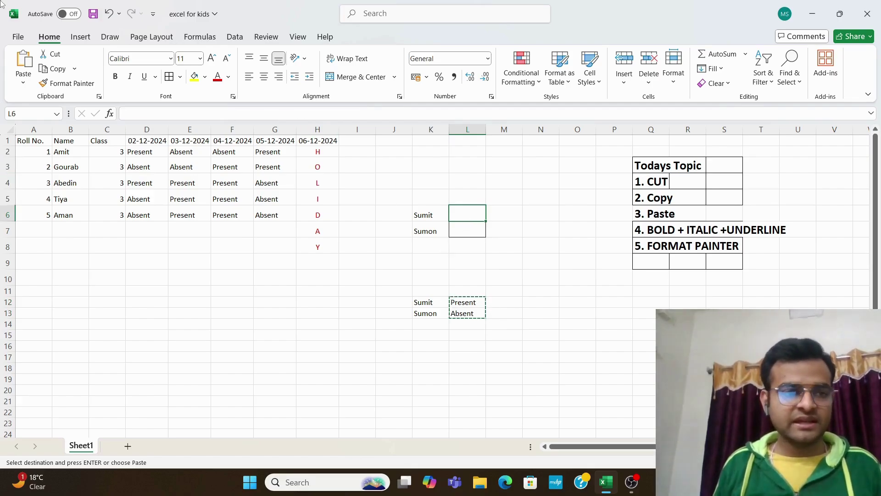
{"action": "left_click", "coordinate": [19, 66]}
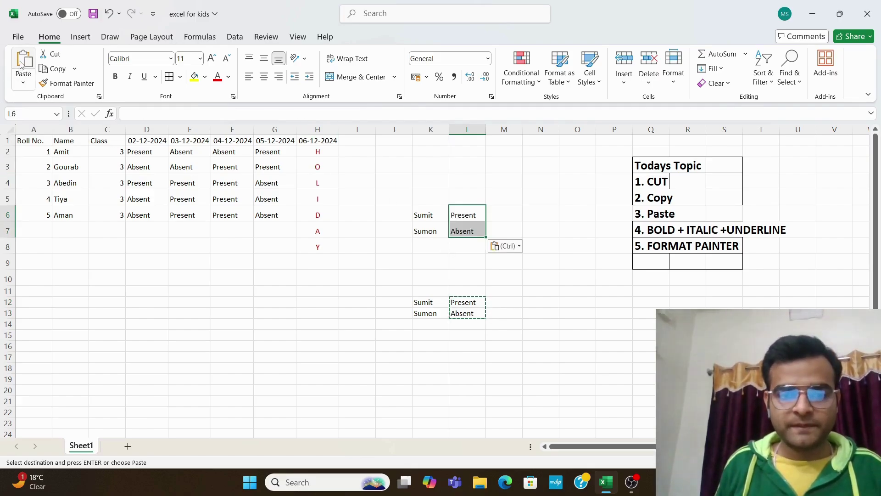
{"action": "left_click", "coordinate": [339, 305]}
{"action": "double_click", "coordinate": [338, 305]}
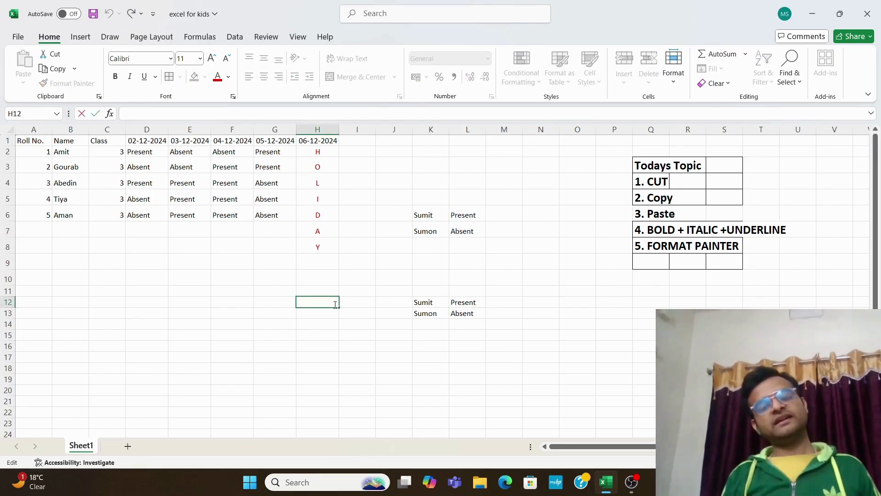
{"action": "left_click", "coordinate": [417, 310]}
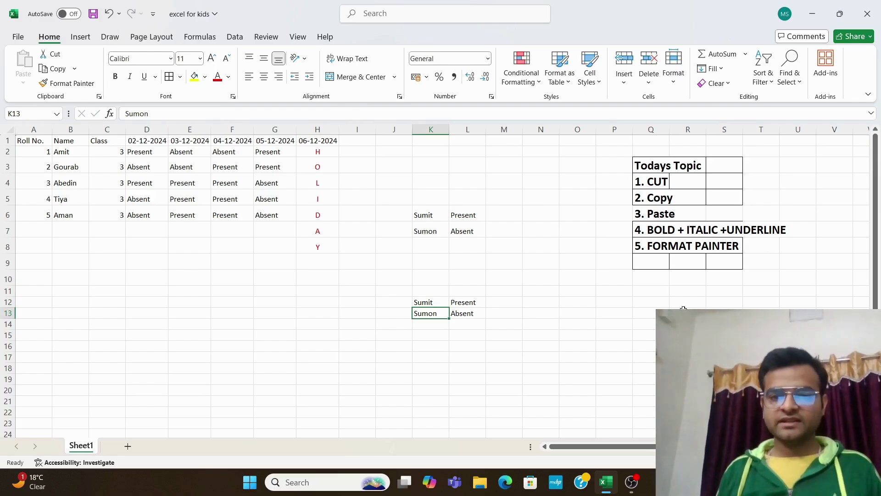
Step: Mark the "1. CUT" topic with an asterisk (*) in cell R4
{"action": "left_click", "coordinate": [682, 183]}
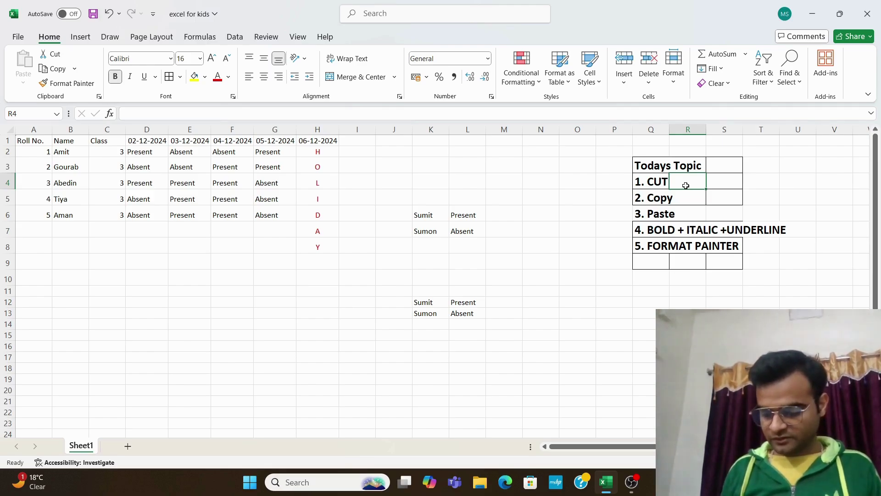
{"action": "type", "text": "*"}
{"action": "left_click", "coordinate": [696, 205]}
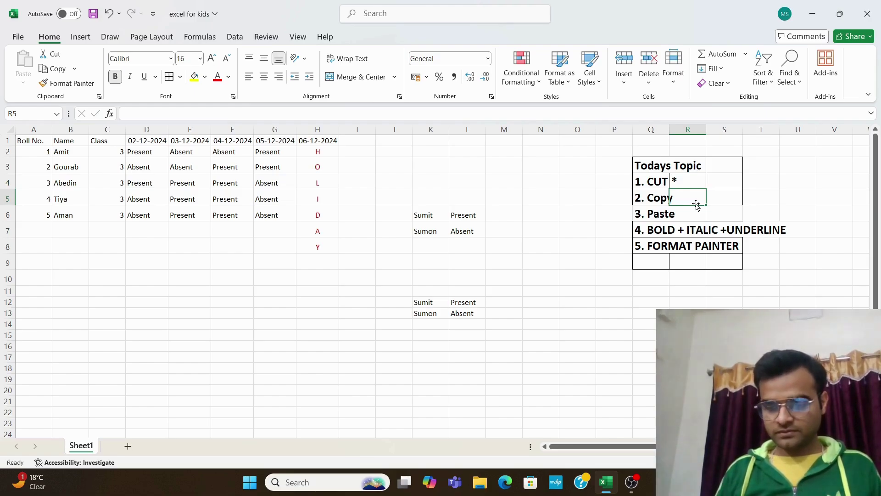
{"action": "type", "text": "*"}
{"action": "left_click", "coordinate": [696, 207]}
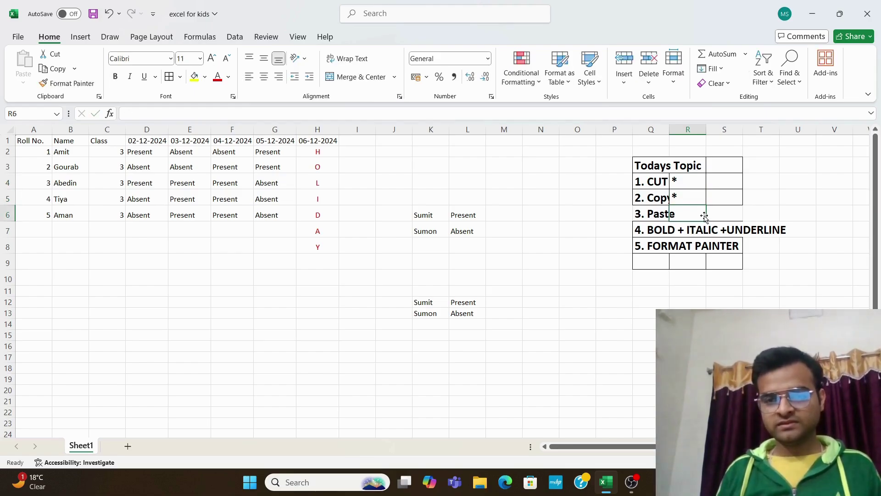
{"action": "left_click", "coordinate": [683, 197]}
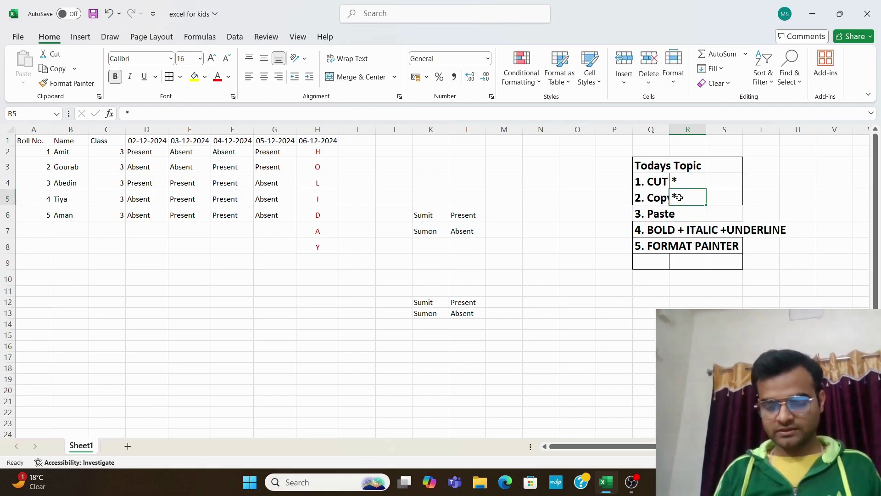
{"action": "key", "text": "BackSpace"}
Step: Mark the "2. Copy" and "3. Paste" topics with asterisks (*) in cells S5 and S6
{"action": "left_click", "coordinate": [734, 195]}
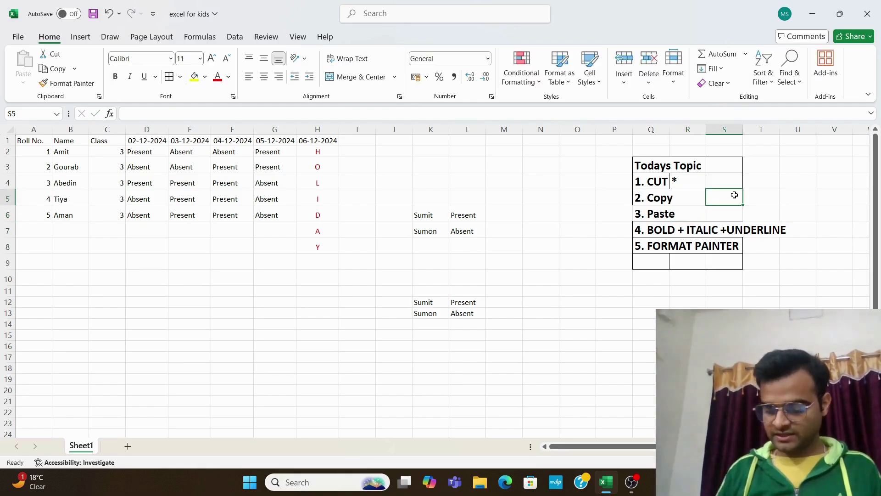
{"action": "type", "text": "*"}
{"action": "left_click", "coordinate": [787, 271]}
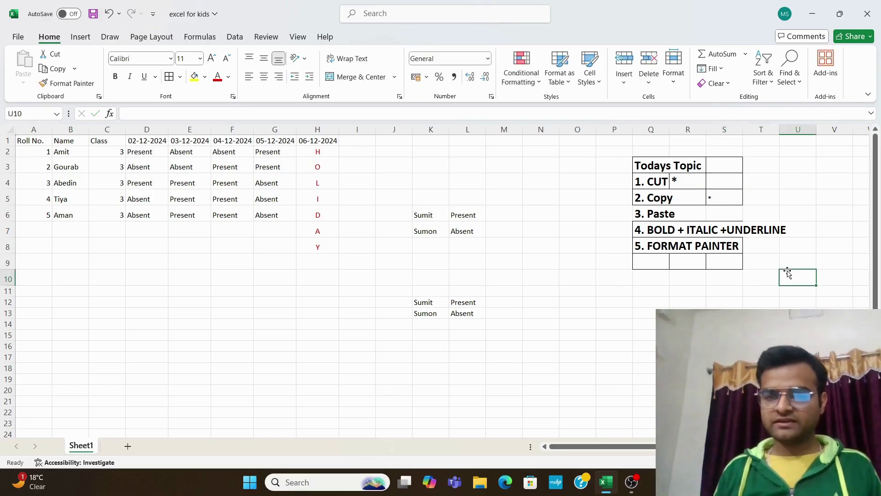
{"action": "left_click", "coordinate": [721, 212]}
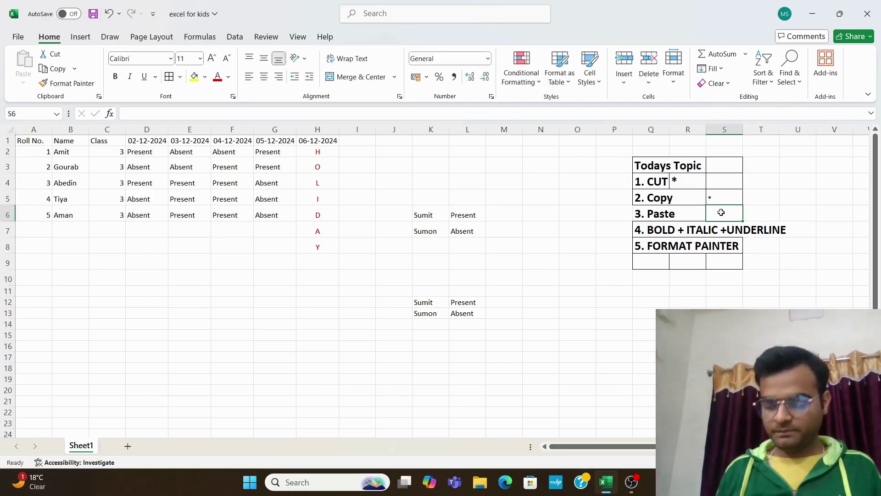
{"action": "type", "text": "*"}
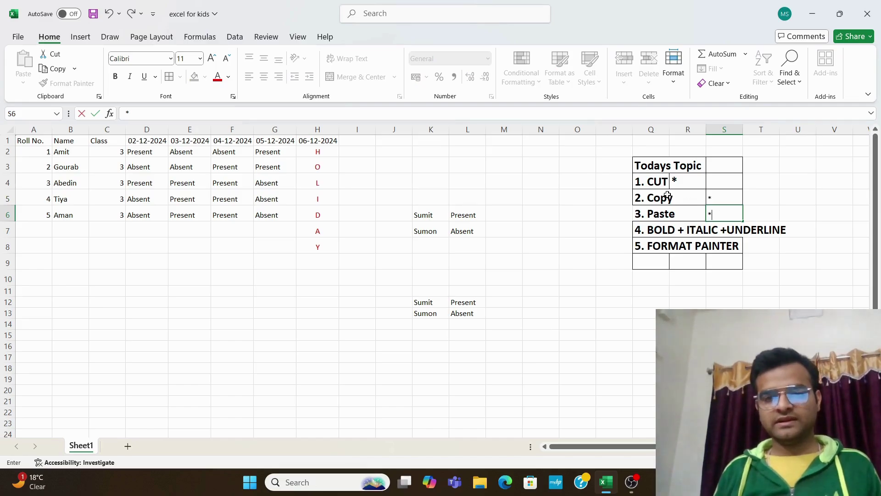
Step: Highlight the "1. CUT", "2. Copy" and "3. Paste" topic cells Q4 to Q6 with yellow fill
{"action": "left_click", "coordinate": [647, 179]}
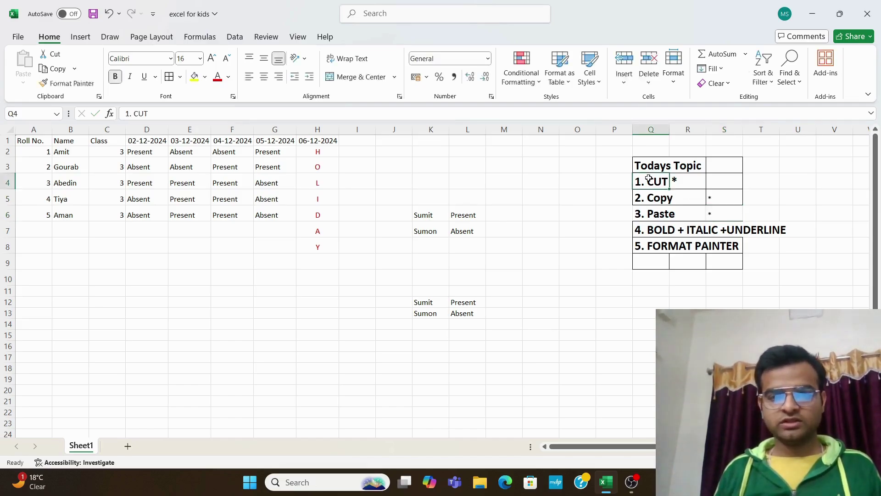
{"action": "left_click", "coordinate": [194, 77]}
{"action": "left_click", "coordinate": [662, 200]}
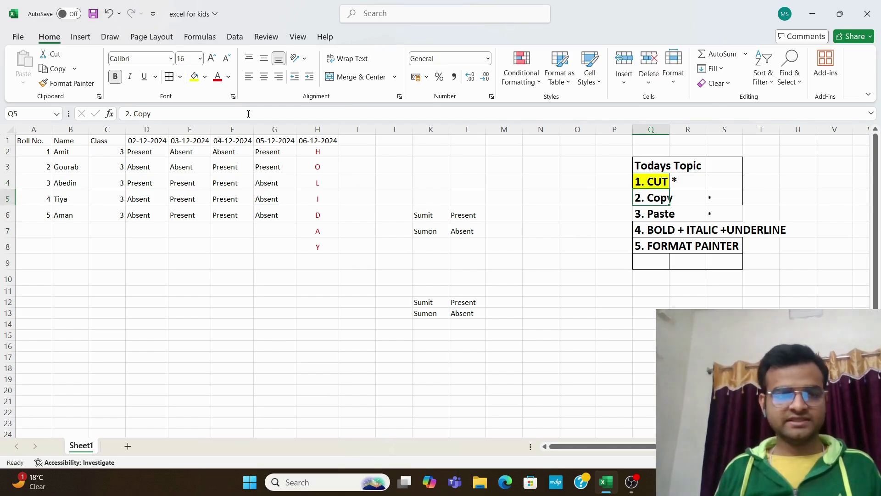
{"action": "left_click", "coordinate": [193, 76]}
{"action": "left_click", "coordinate": [661, 216]}
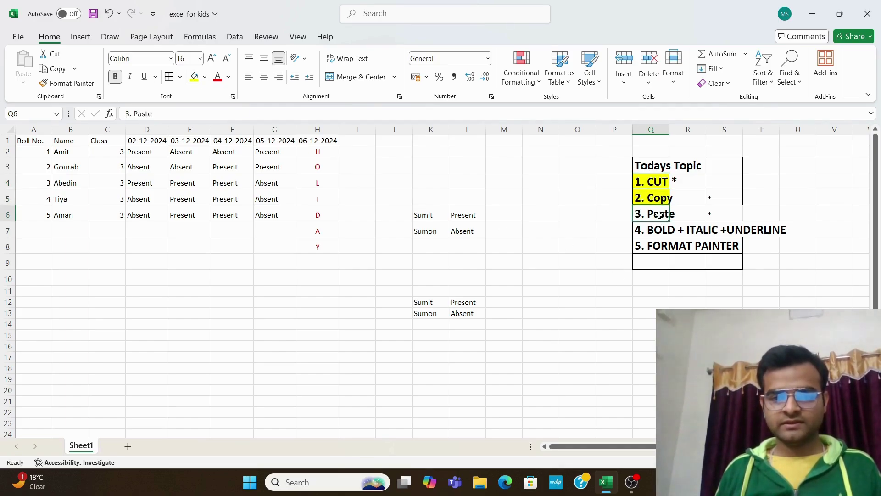
{"action": "left_click", "coordinate": [194, 77]}
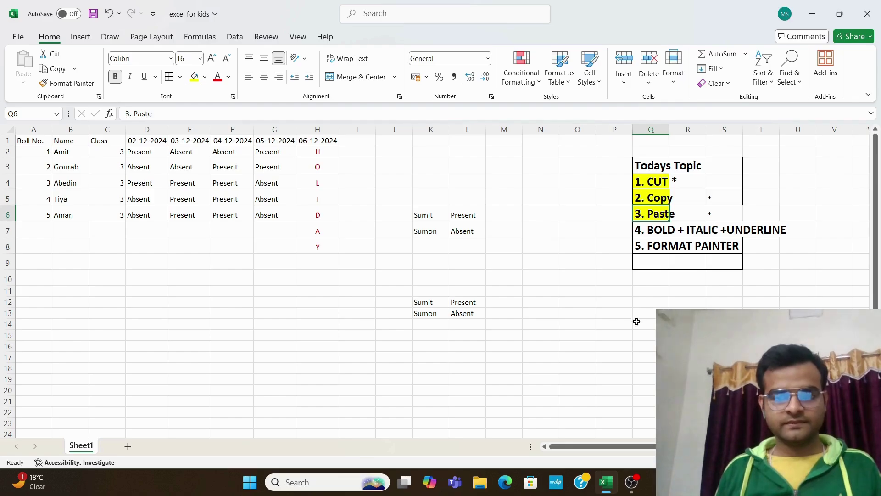
{"action": "left_click", "coordinate": [619, 302]}
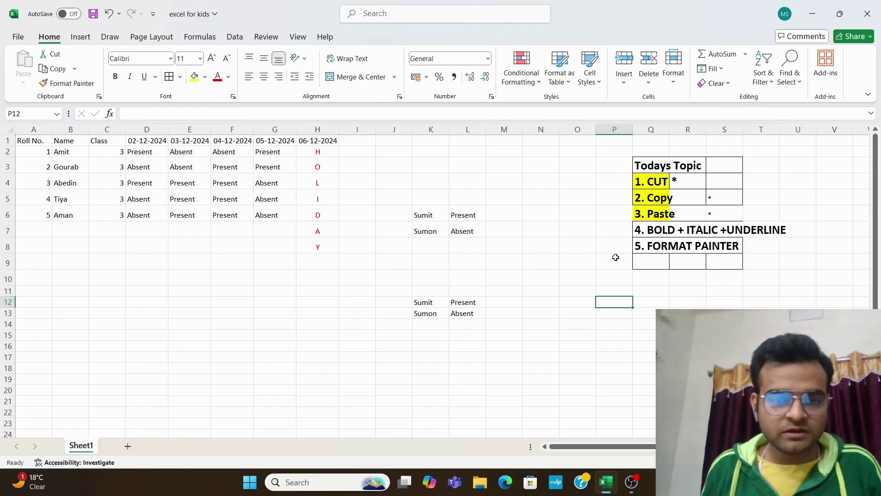
Step: Make the two copied student names in K6 and K7 bold
{"action": "left_click", "coordinate": [433, 217]}
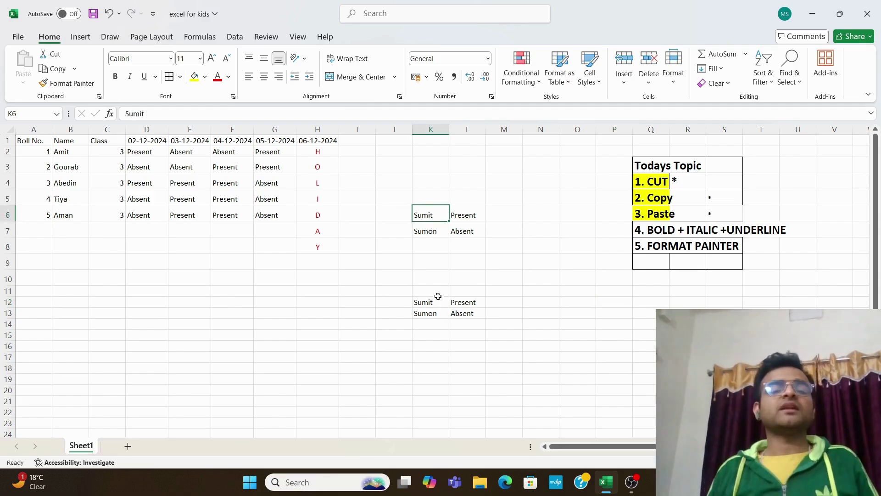
{"action": "left_click", "coordinate": [434, 270]}
{"action": "left_click", "coordinate": [419, 217]}
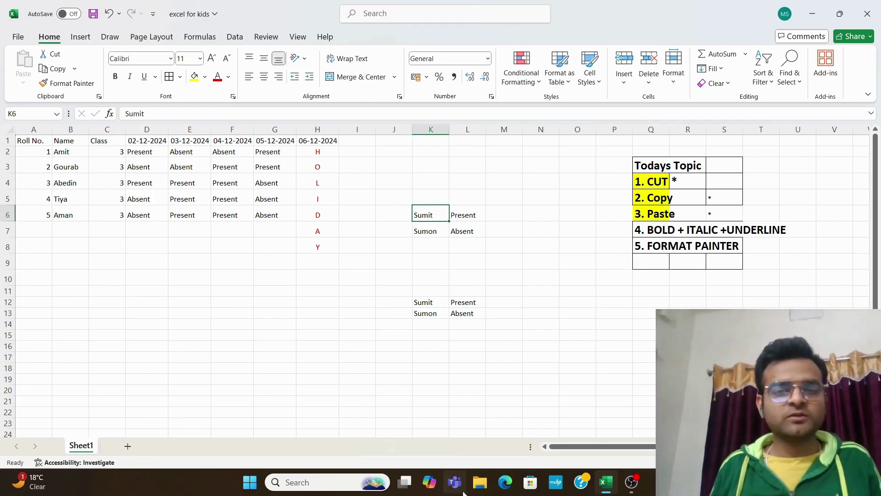
{"action": "left_click", "coordinate": [116, 78]}
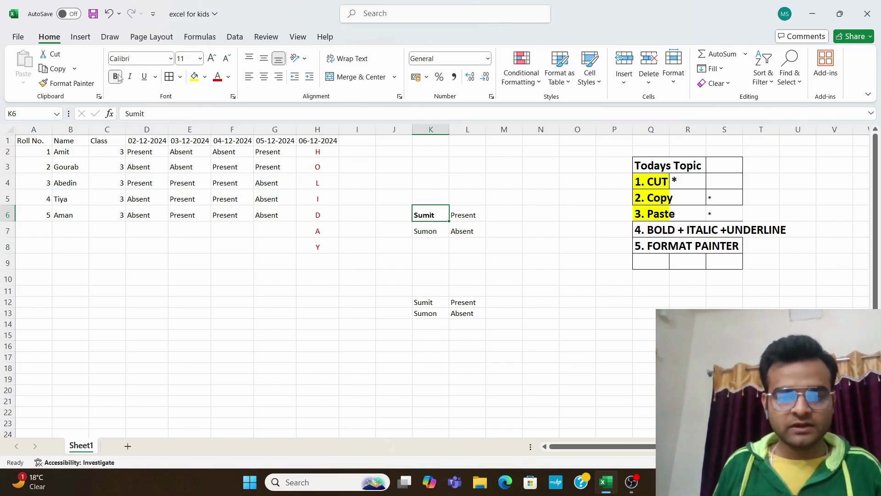
{"action": "left_click", "coordinate": [408, 307]}
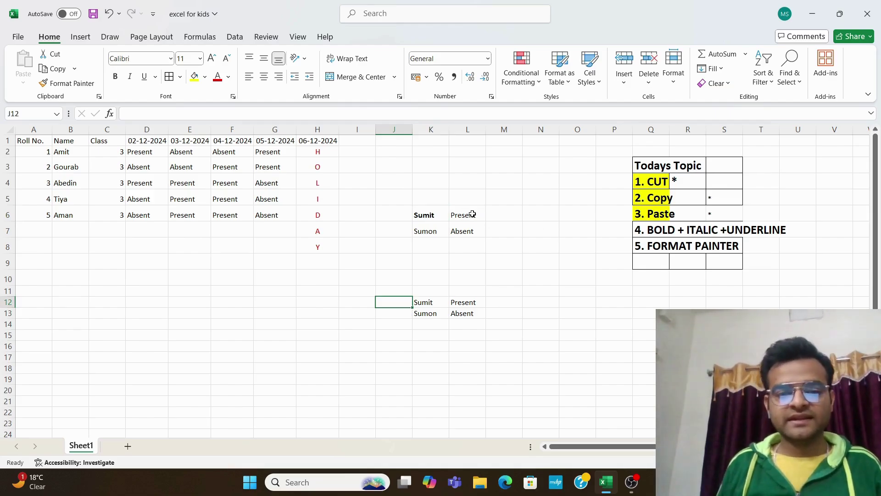
{"action": "left_click", "coordinate": [435, 230]}
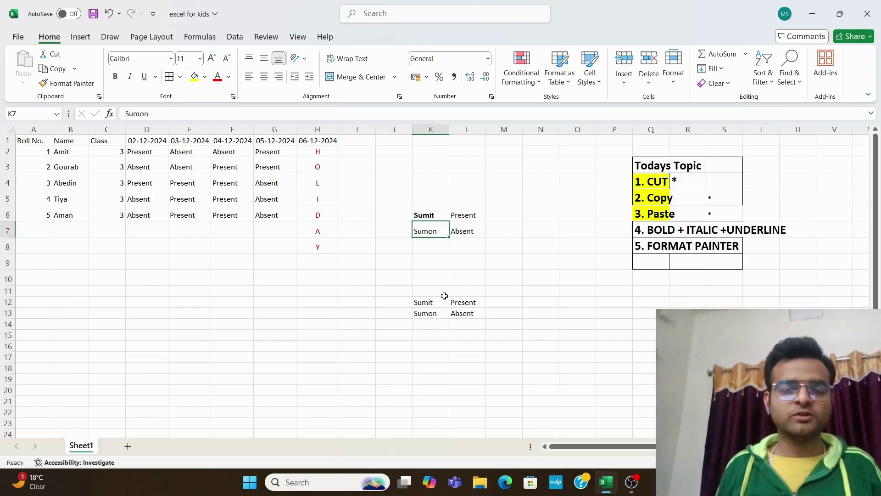
{"action": "left_click", "coordinate": [114, 77]}
{"action": "left_click", "coordinate": [348, 294]}
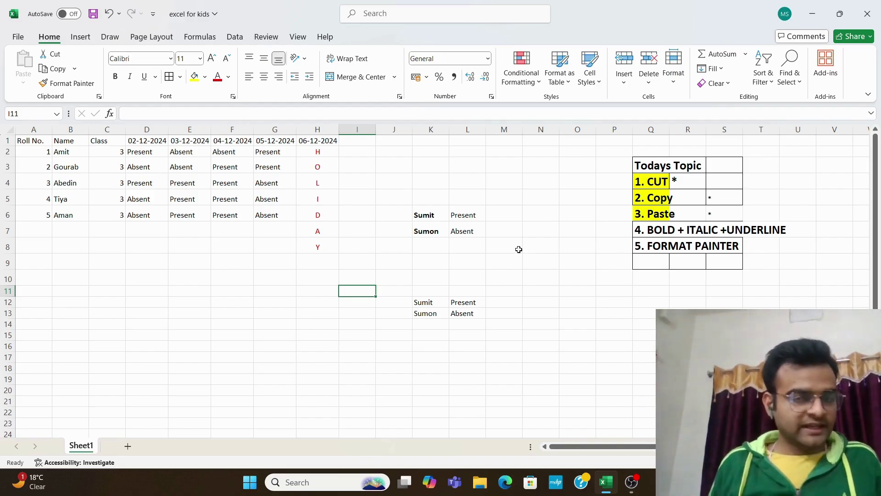
Step: Italicize "Present" and "Absent" in L6:L7 beside the bold names
{"action": "left_click", "coordinate": [476, 219]}
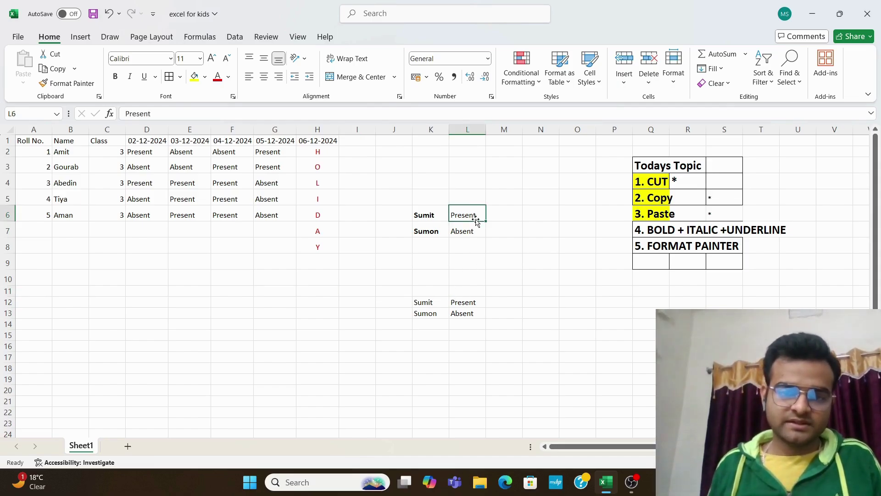
{"action": "left_click", "coordinate": [485, 264]}
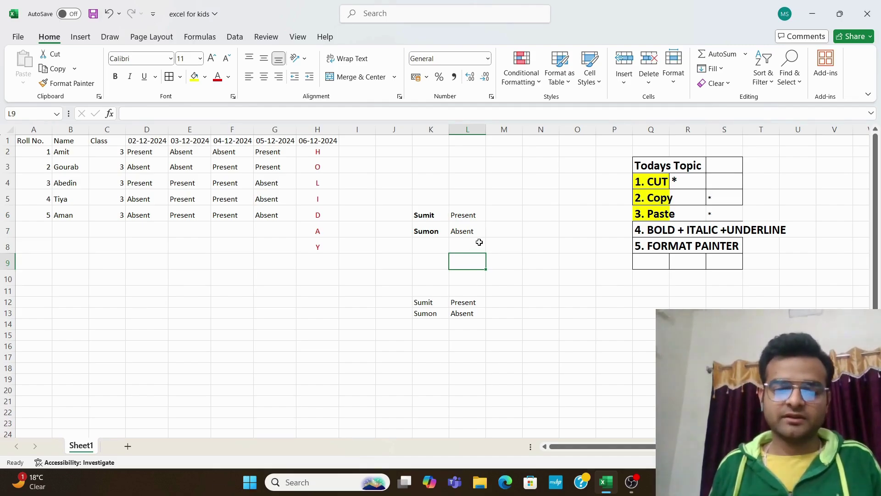
{"action": "left_click", "coordinate": [471, 214]}
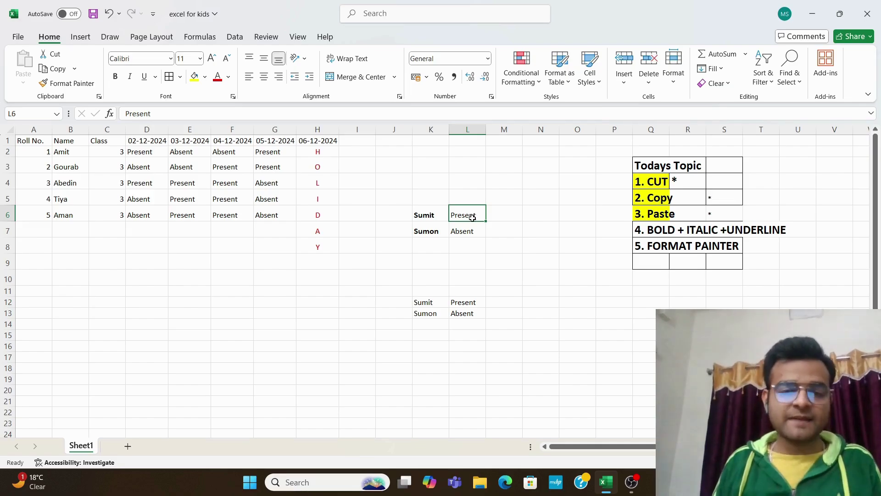
{"action": "left_click_drag", "start_coordinate": [472, 214], "coordinate": [474, 228]}
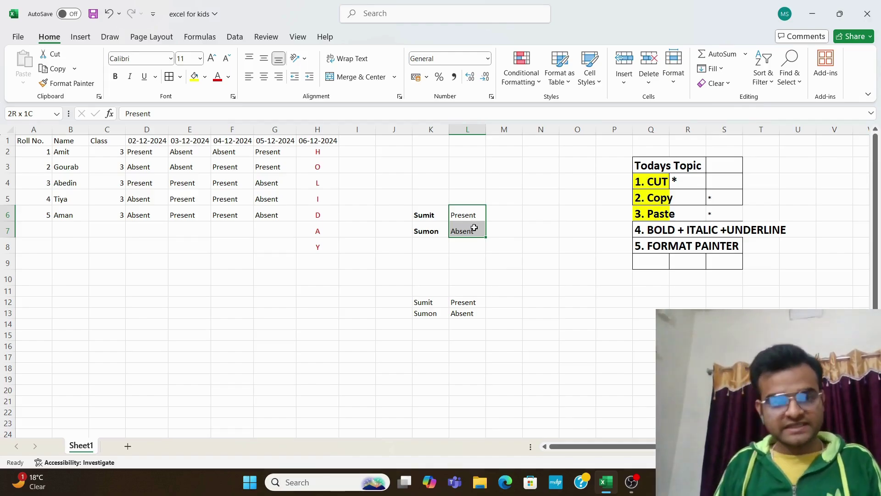
{"action": "left_click_drag", "start_coordinate": [474, 227], "coordinate": [473, 229]}
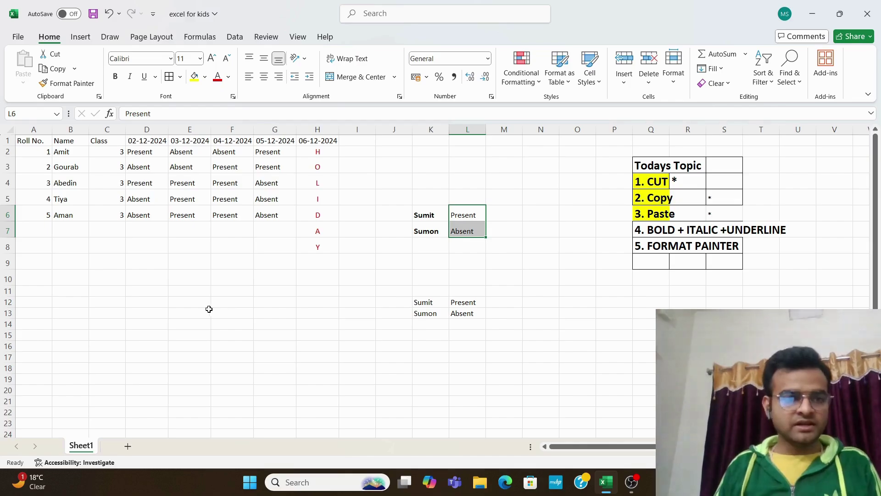
{"action": "left_click", "coordinate": [130, 76]}
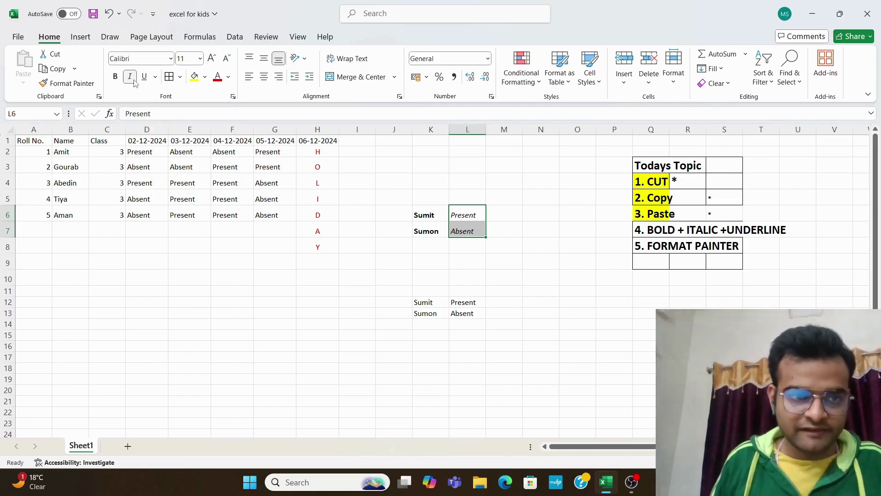
{"action": "left_click", "coordinate": [455, 274]}
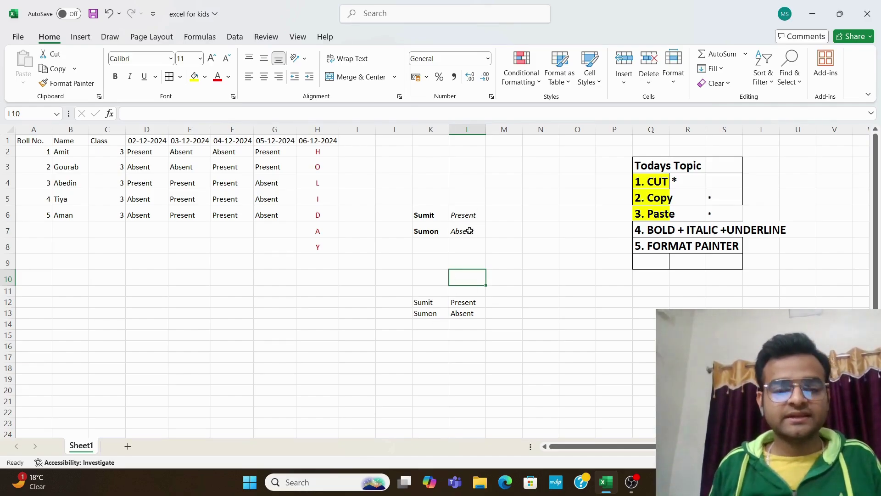
{"action": "left_click", "coordinate": [472, 263]}
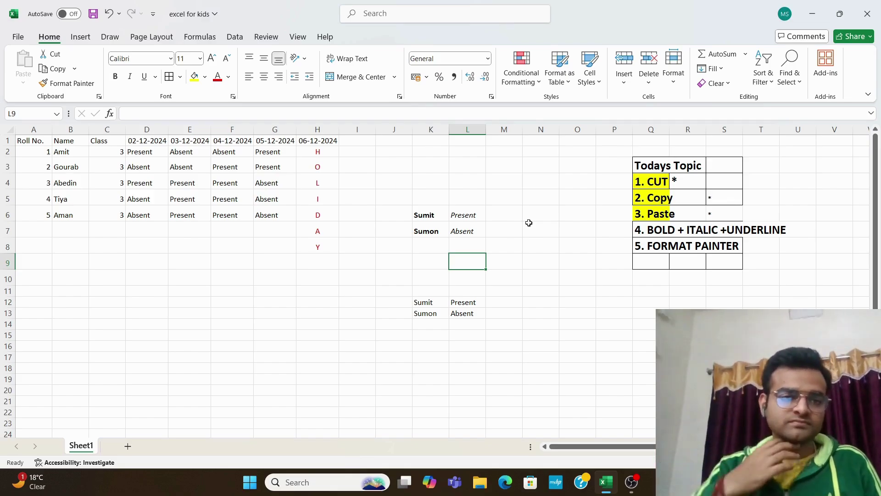
Step: Underline the second copied student's name in K7
{"action": "left_click", "coordinate": [437, 228]}
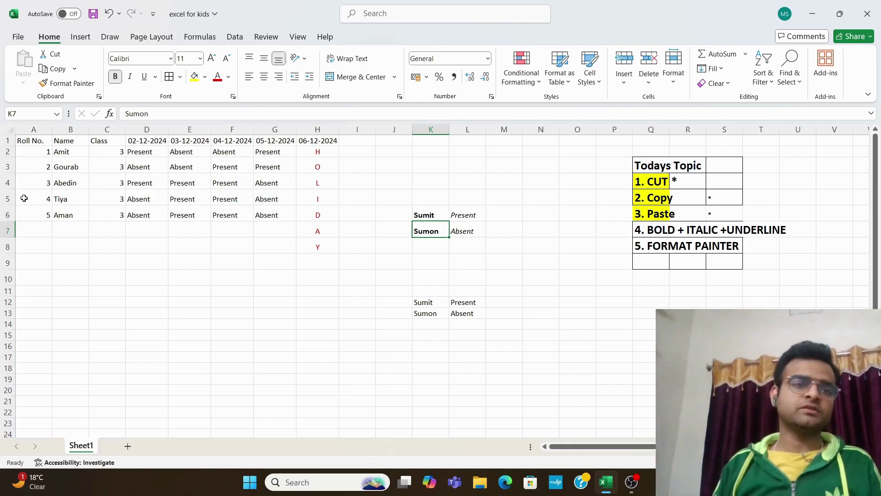
{"action": "left_click", "coordinate": [146, 77]}
{"action": "left_click", "coordinate": [431, 246]}
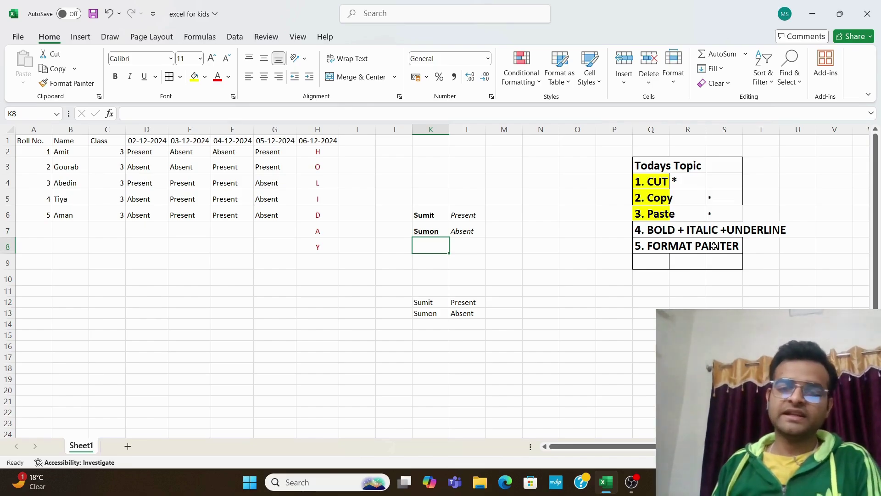
{"action": "double_click", "coordinate": [652, 230]}
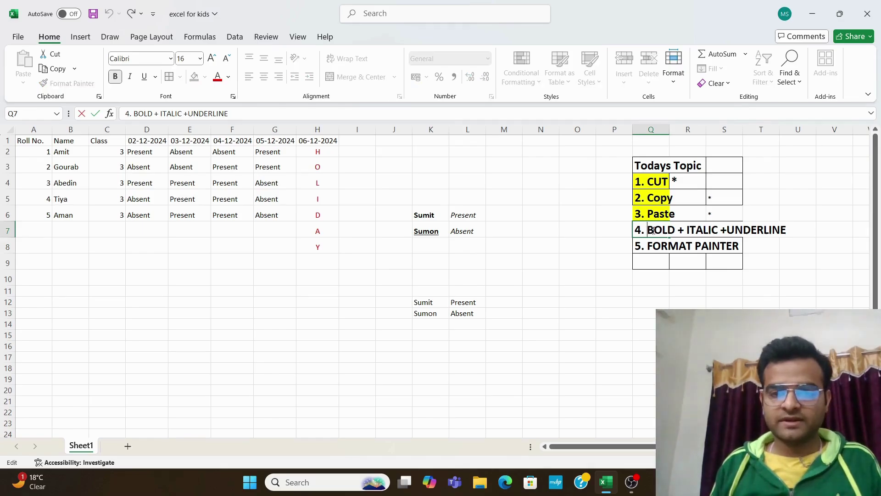
{"action": "left_click", "coordinate": [715, 313]}
{"action": "left_click_drag", "start_coordinate": [655, 230], "coordinate": [760, 229]}
{"action": "double_click", "coordinate": [763, 228]}
{"action": "left_click", "coordinate": [750, 291]}
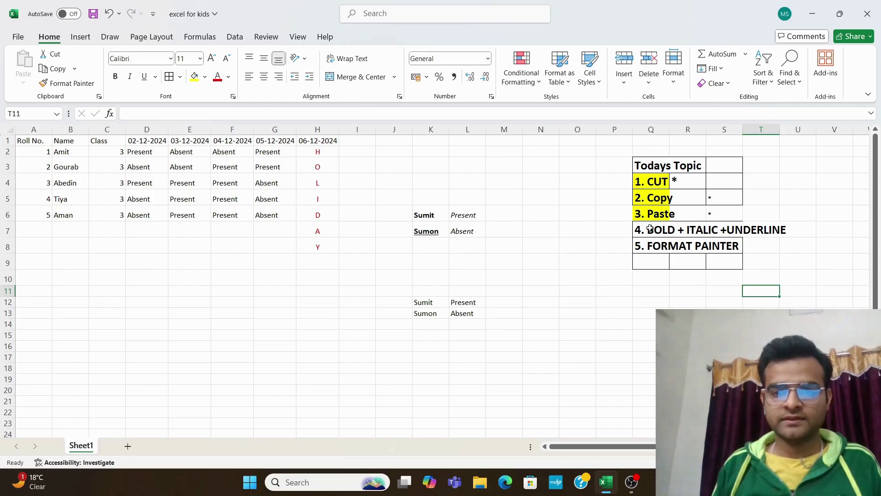
Step: Highlight the "4. BOLD + ITALIC +UNDERLINE" topic across Q7:U7 with yellow fill
{"action": "left_click_drag", "start_coordinate": [650, 228], "coordinate": [786, 232]}
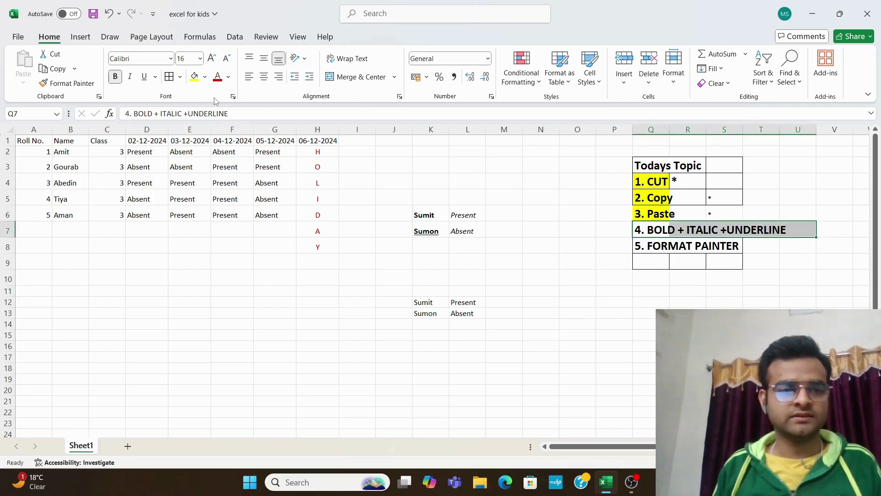
{"action": "left_click", "coordinate": [194, 77]}
{"action": "left_click", "coordinate": [580, 315]}
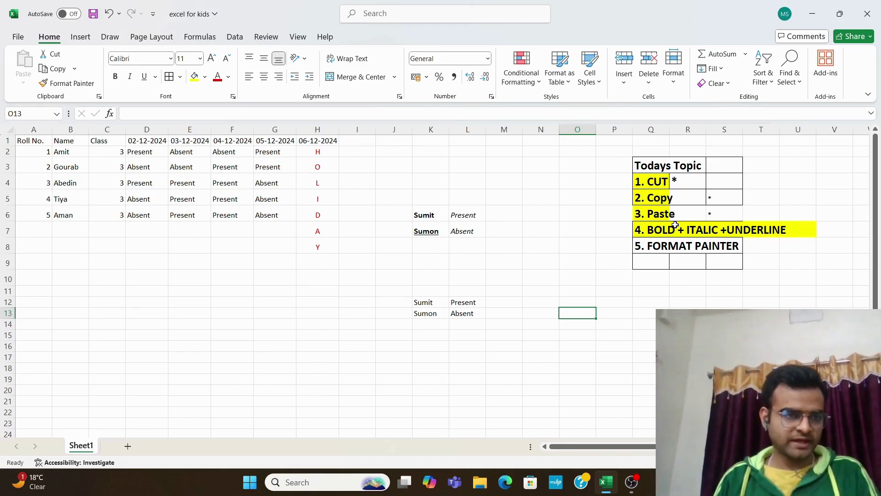
Step: Apply bold, italic and underline to the "Roll No." header in A1
{"action": "left_click", "coordinate": [34, 144]}
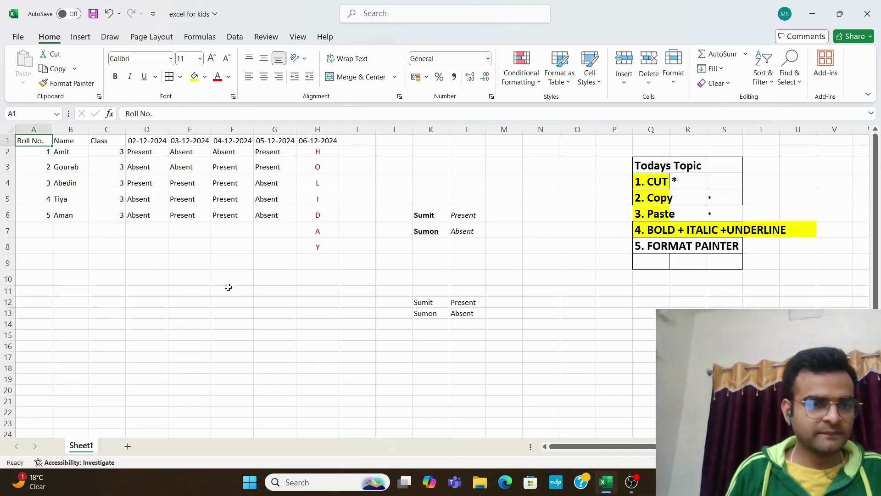
{"action": "left_click", "coordinate": [115, 76]}
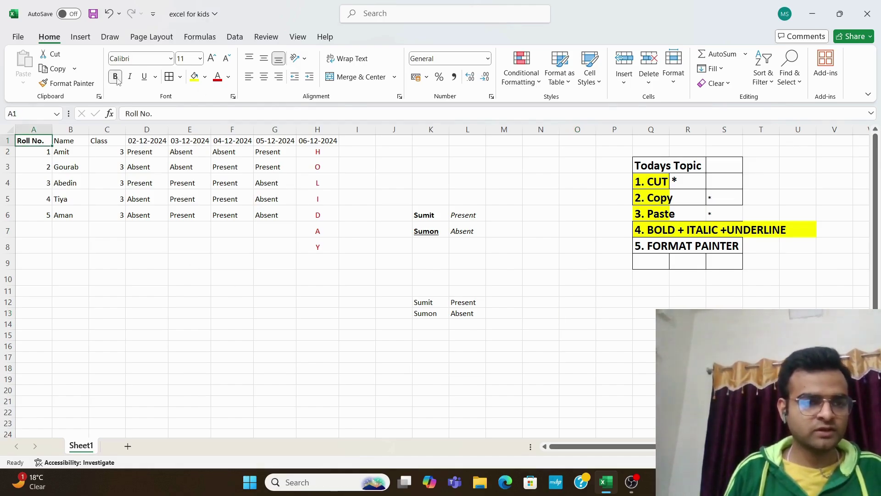
{"action": "left_click", "coordinate": [131, 77]}
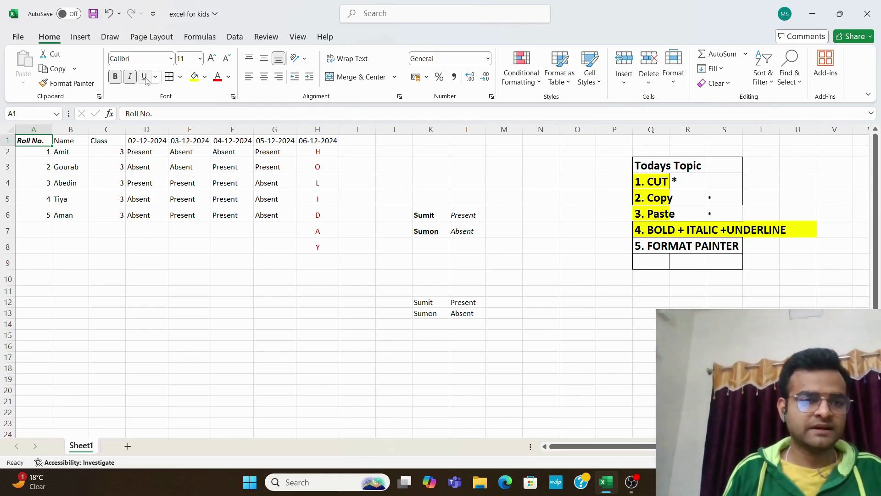
{"action": "left_click", "coordinate": [144, 76]}
{"action": "left_click", "coordinate": [177, 275]}
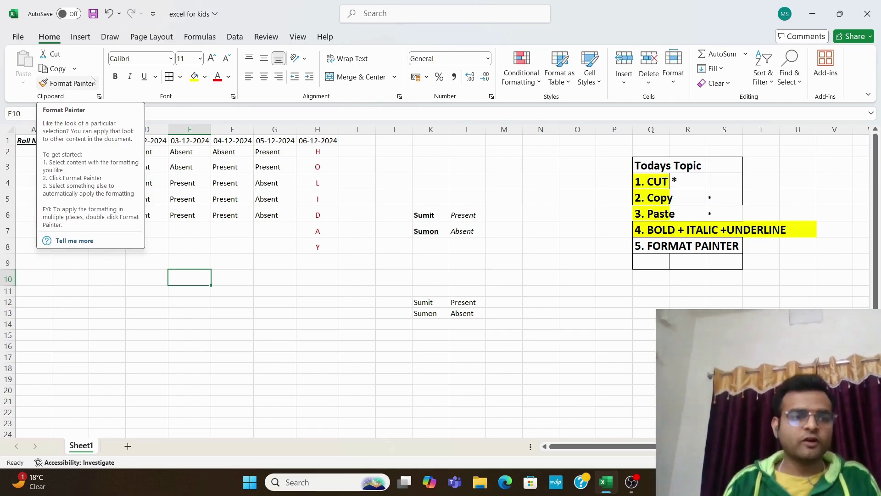
Step: Copy the formatting of the "Roll No." header to the "Name" and "Class" headers in B1:C1 with Format Painter
{"action": "left_click", "coordinate": [20, 168]}
{"action": "left_click", "coordinate": [29, 141]}
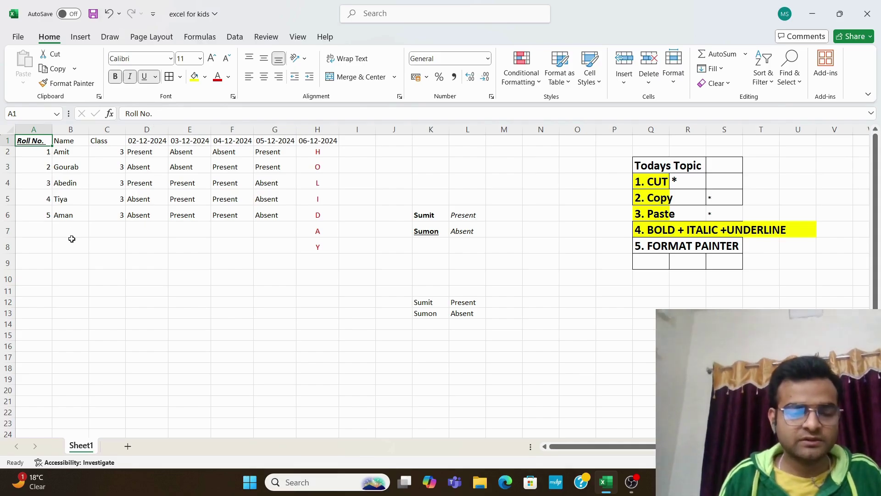
{"action": "left_click", "coordinate": [95, 260]}
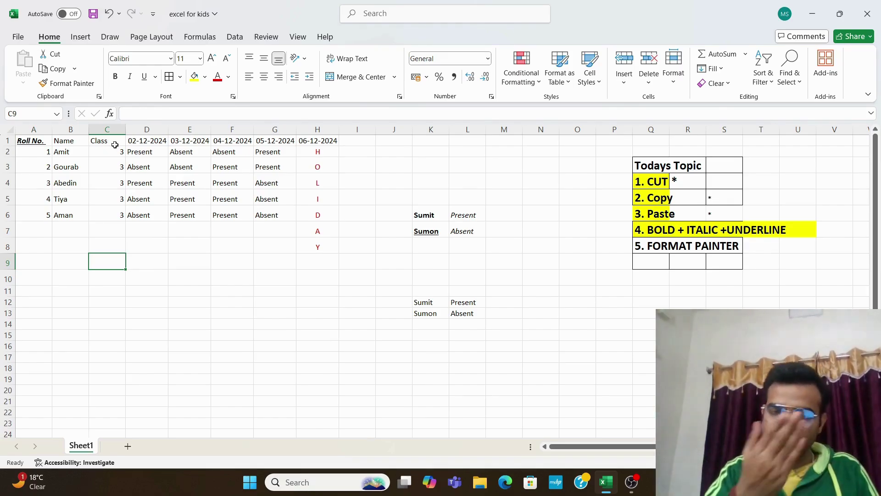
{"action": "left_click", "coordinate": [49, 140]}
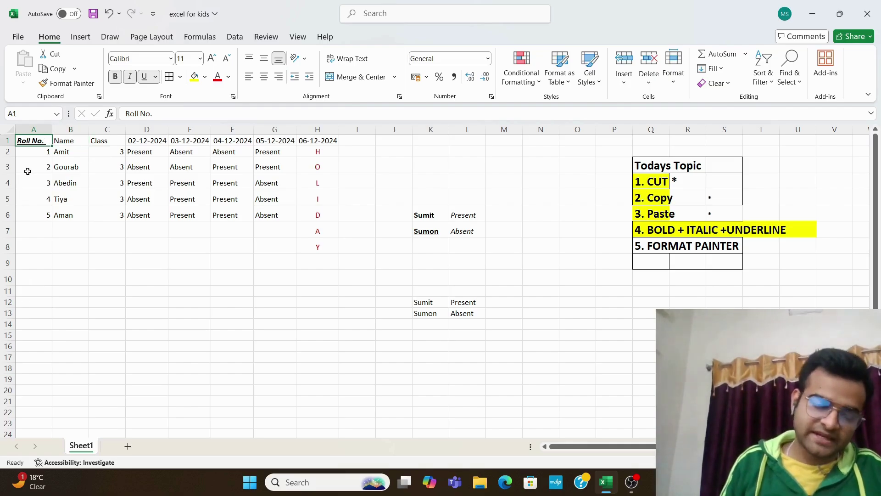
{"action": "left_click", "coordinate": [61, 86]}
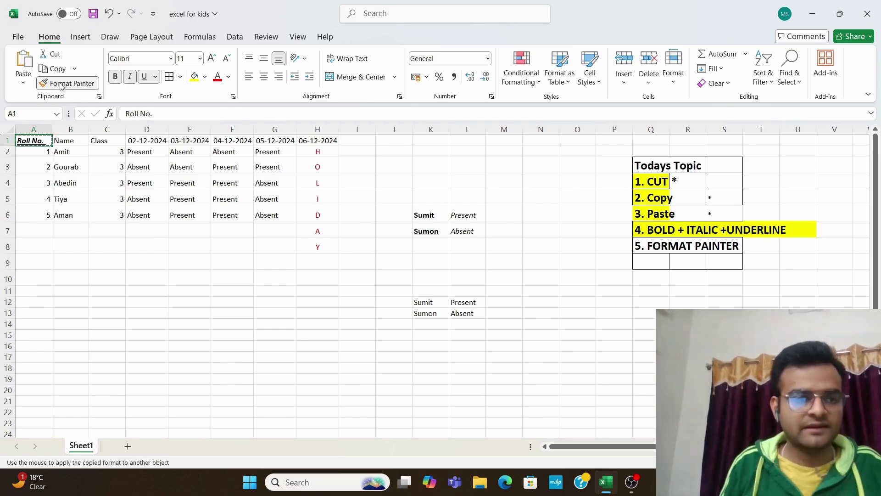
{"action": "left_click", "coordinate": [70, 140]}
{"action": "left_click_drag", "start_coordinate": [71, 140], "coordinate": [109, 142]}
{"action": "left_click", "coordinate": [128, 260]}
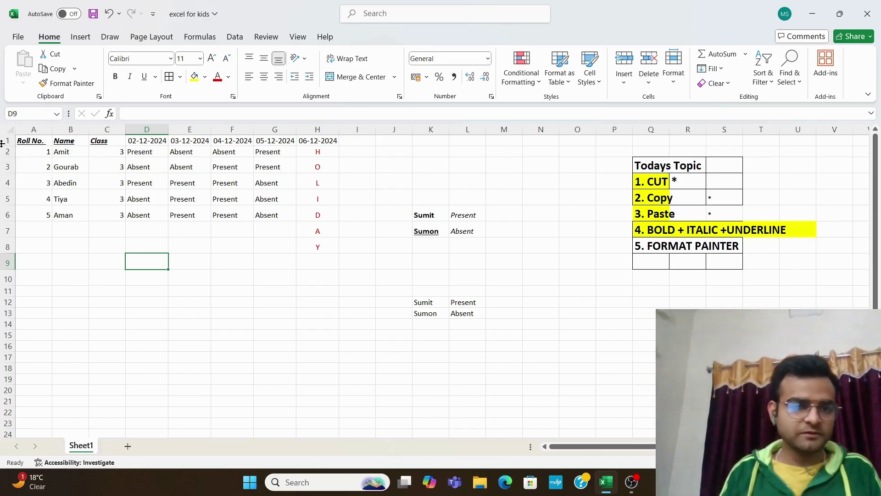
Step: Fill the header row A1:H1 with the gold theme color
{"action": "left_click_drag", "start_coordinate": [30, 140], "coordinate": [331, 139]}
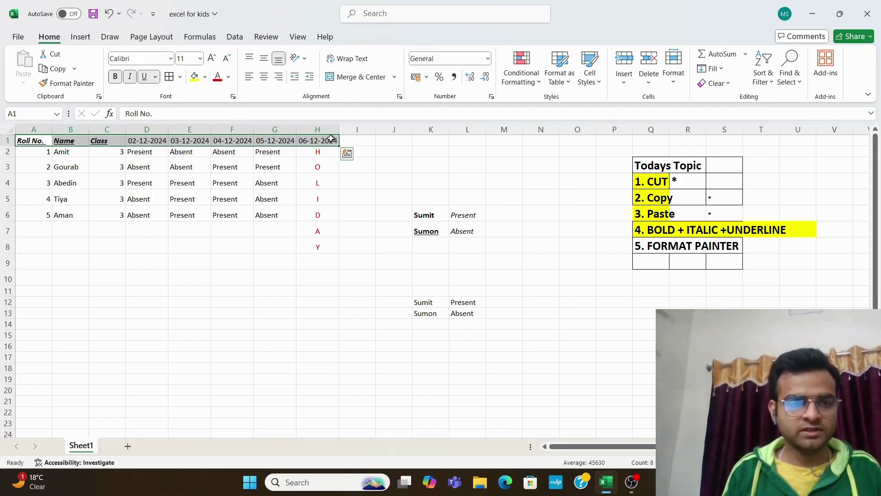
{"action": "left_click", "coordinate": [205, 76]}
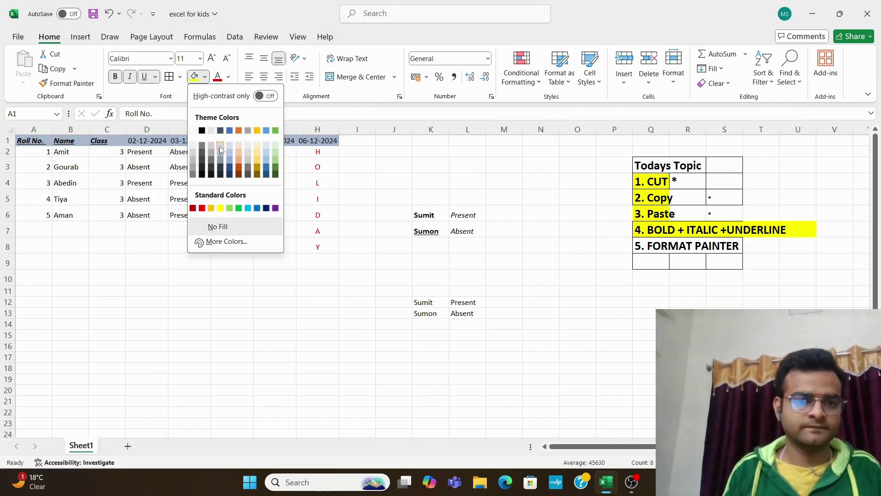
{"action": "left_click", "coordinate": [257, 131]}
{"action": "left_click", "coordinate": [314, 258]}
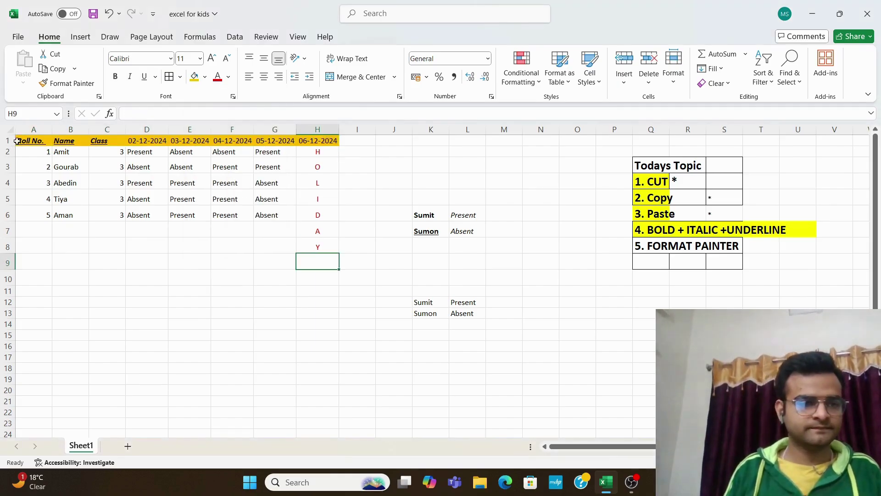
Step: Apply all borders to the attendance table in A1:H8
{"action": "left_click_drag", "start_coordinate": [26, 140], "coordinate": [331, 245]}
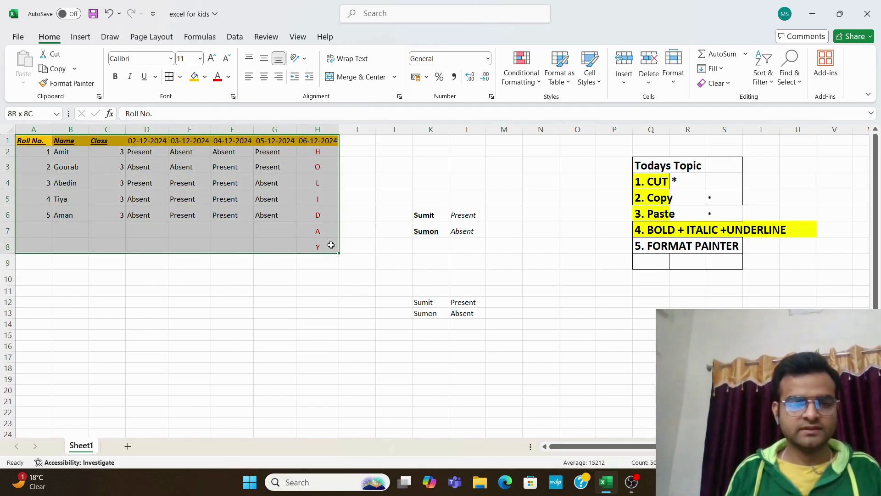
{"action": "left_click", "coordinate": [168, 76]}
{"action": "left_click", "coordinate": [234, 323]}
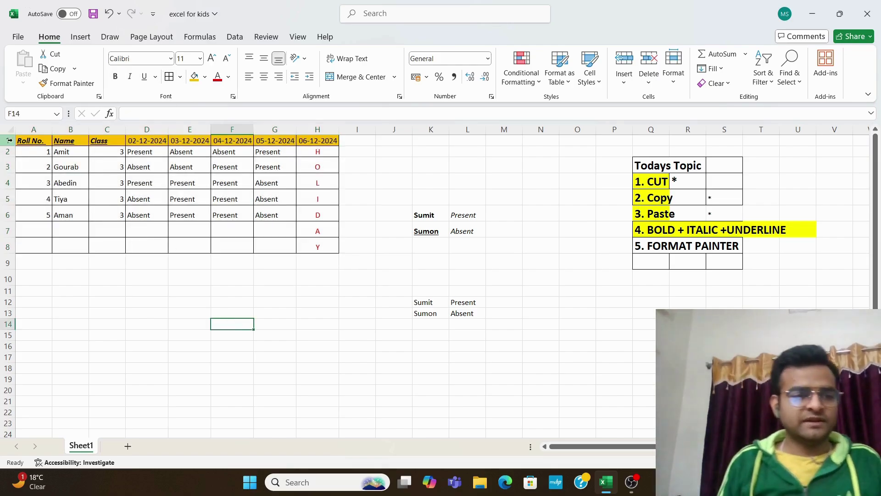
Step: Fill the first student's row, A2:H2, with a medium blue theme shade
{"action": "left_click", "coordinate": [29, 149]}
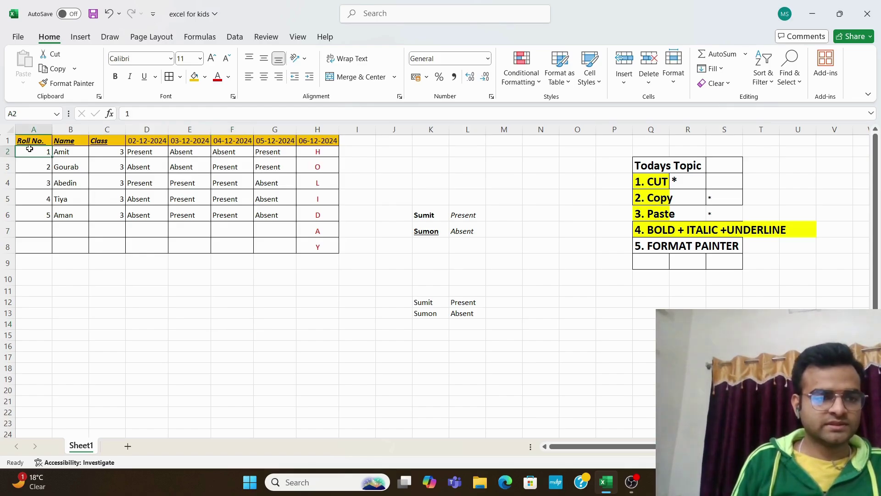
{"action": "left_click_drag", "start_coordinate": [29, 148], "coordinate": [317, 152]}
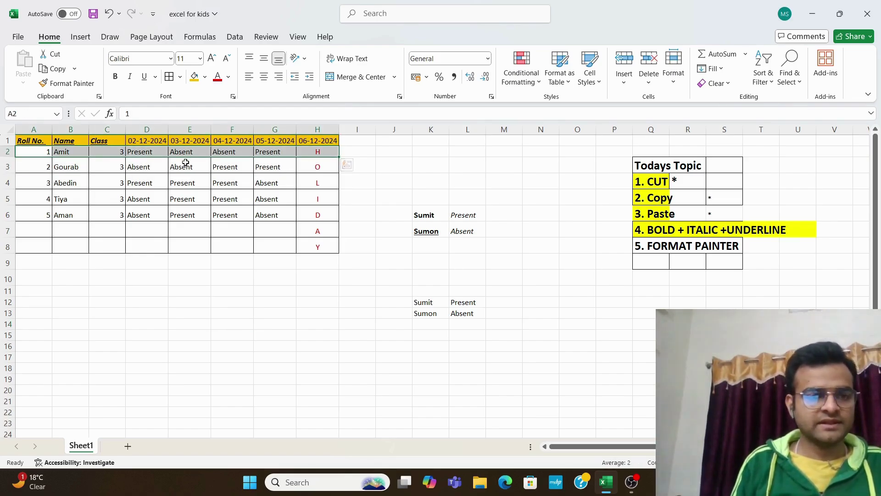
{"action": "left_click", "coordinate": [205, 76]}
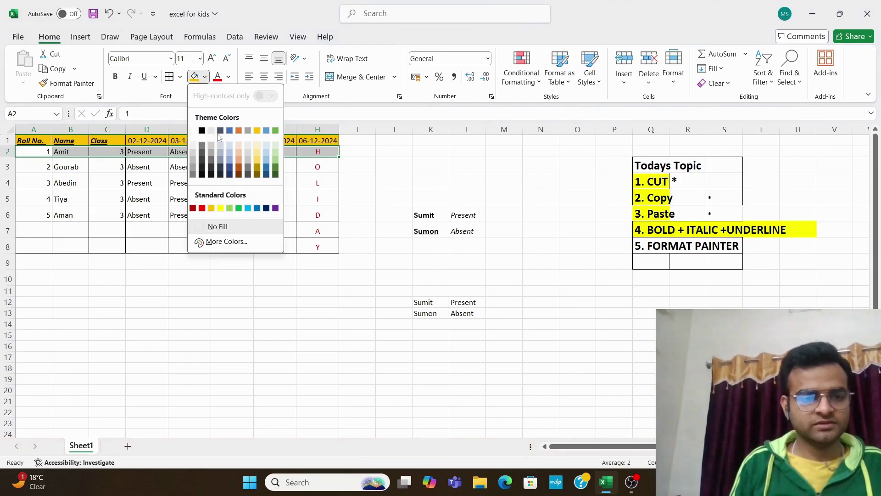
{"action": "left_click", "coordinate": [230, 161]}
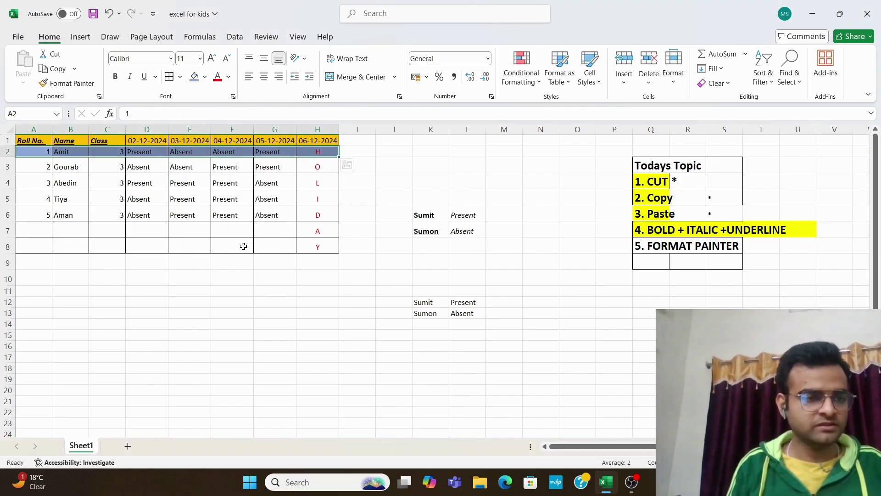
{"action": "left_click", "coordinate": [189, 275]}
{"action": "left_click_drag", "start_coordinate": [42, 167], "coordinate": [310, 165]}
{"action": "left_click", "coordinate": [311, 164]}
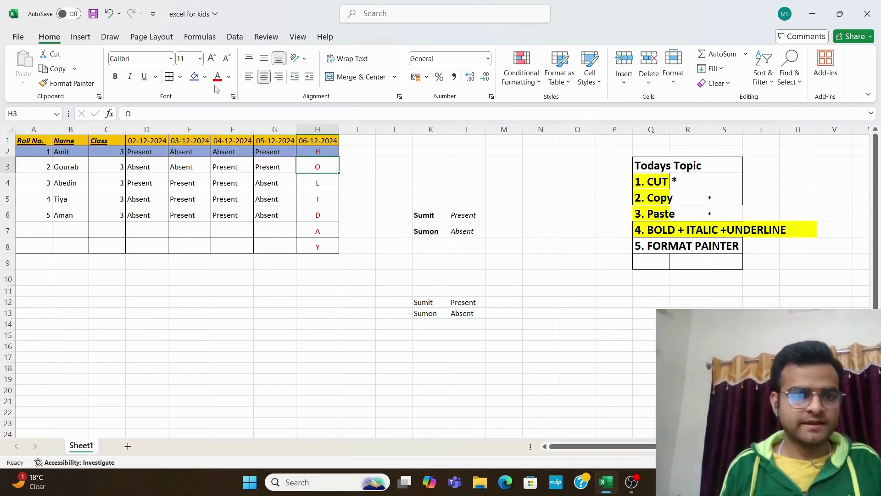
{"action": "left_click", "coordinate": [205, 76]}
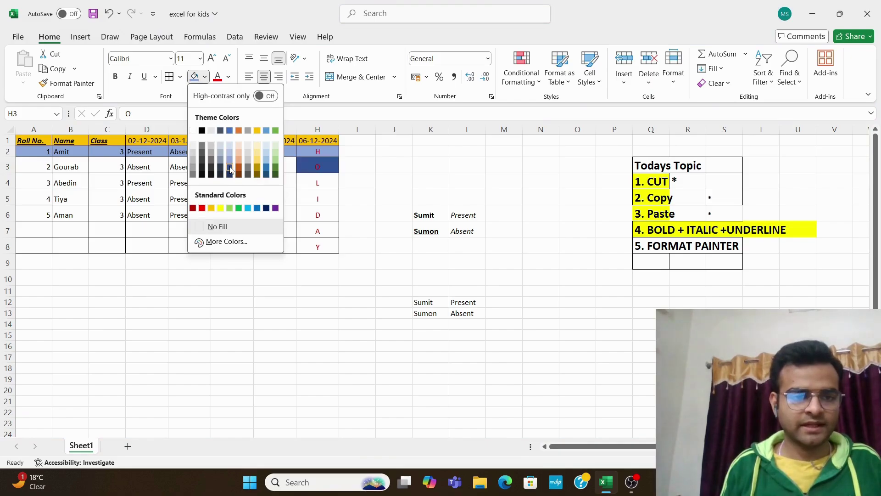
{"action": "left_click", "coordinate": [266, 295]}
Step: Fill the second student's row, A3:H3, with a light gold theme shade
{"action": "left_click_drag", "start_coordinate": [46, 166], "coordinate": [311, 168]}
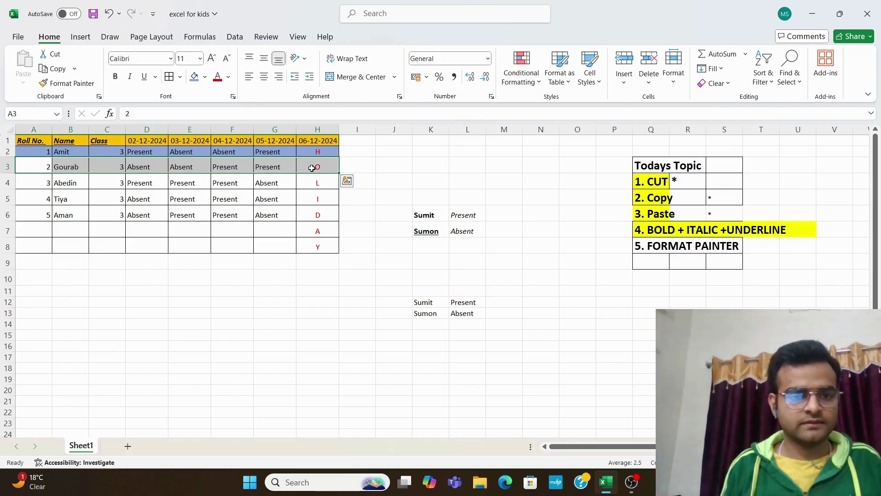
{"action": "left_click", "coordinate": [204, 77]}
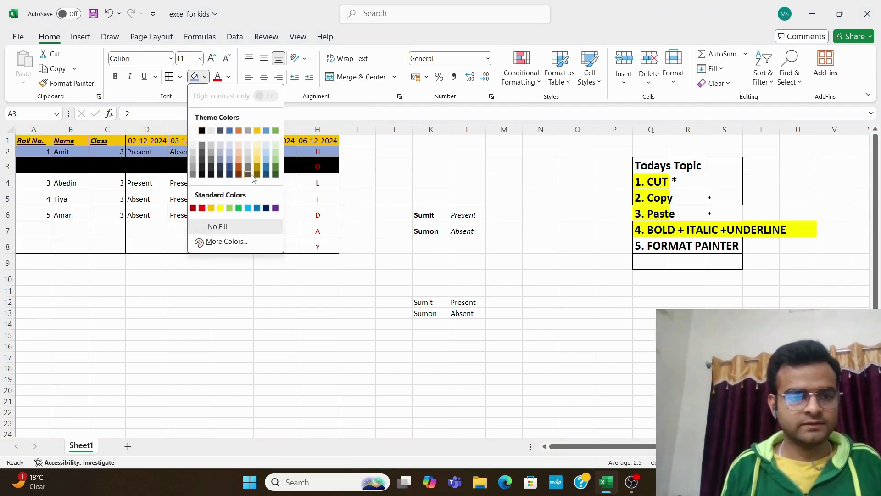
{"action": "left_click", "coordinate": [257, 165]}
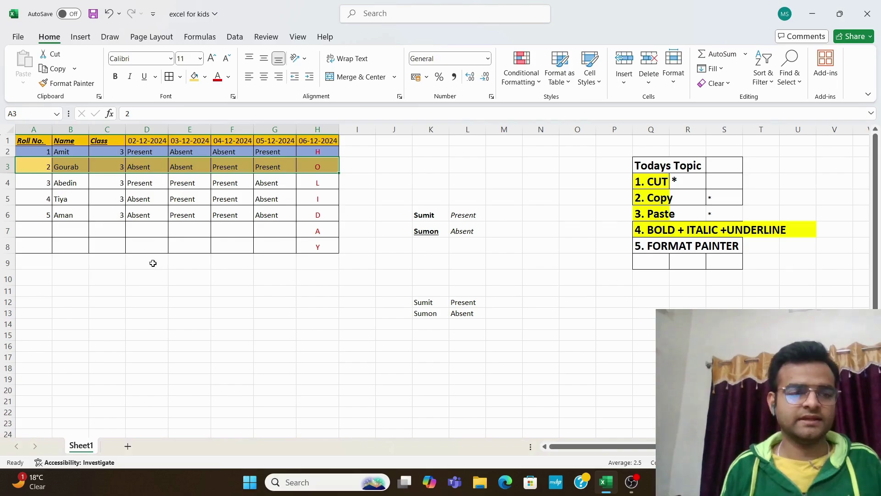
{"action": "left_click", "coordinate": [151, 277]}
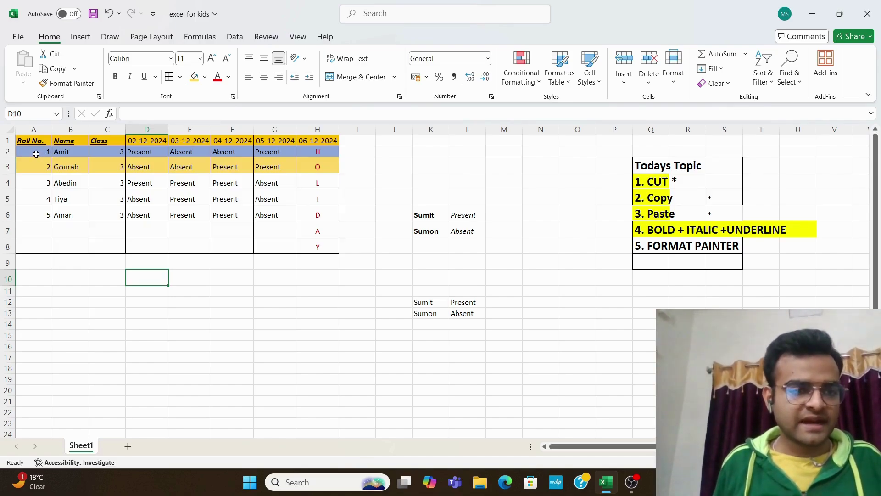
Step: Copy the alternating blue and gold formatting of A2:H3 to the remaining table rows A4:H8 with Format Painter
{"action": "left_click_drag", "start_coordinate": [36, 154], "coordinate": [332, 165]}
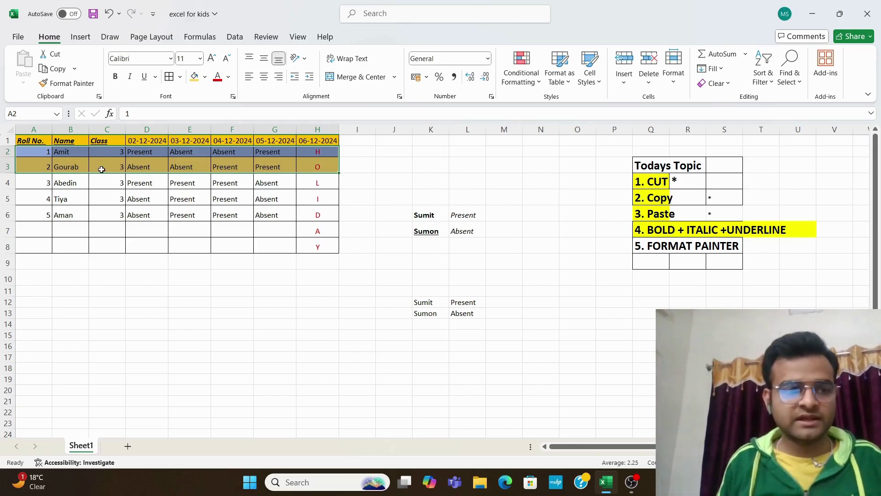
{"action": "left_click", "coordinate": [39, 153]}
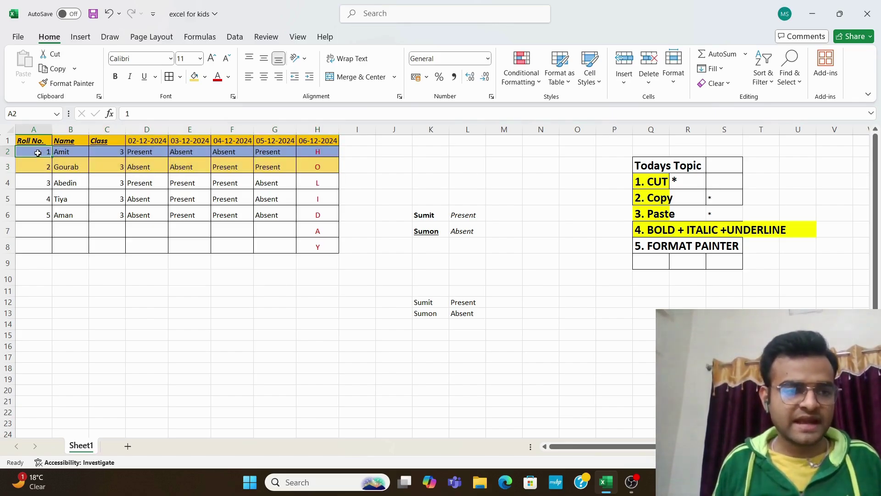
{"action": "left_click_drag", "start_coordinate": [37, 153], "coordinate": [310, 169]}
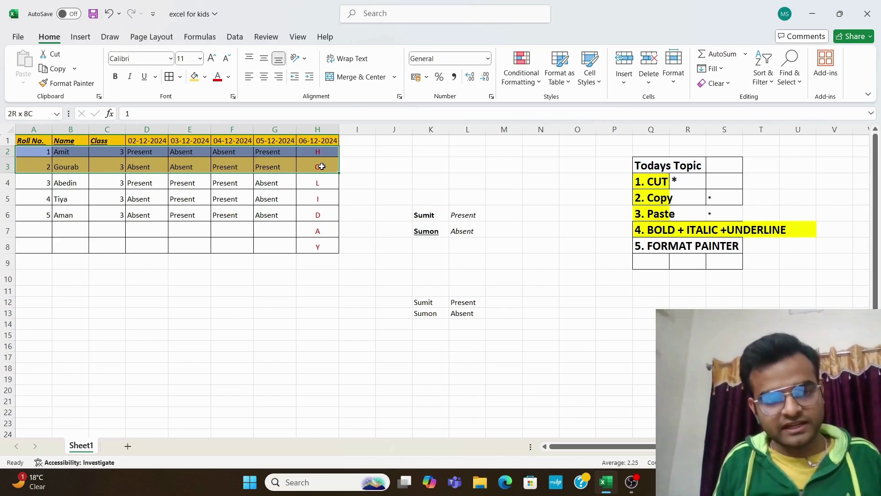
{"action": "left_click_drag", "start_coordinate": [321, 167], "coordinate": [321, 166]}
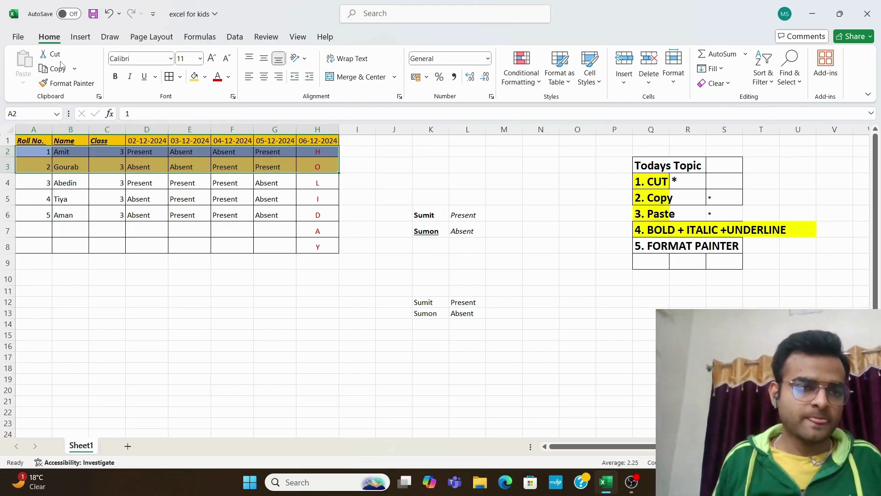
{"action": "left_click", "coordinate": [58, 85]}
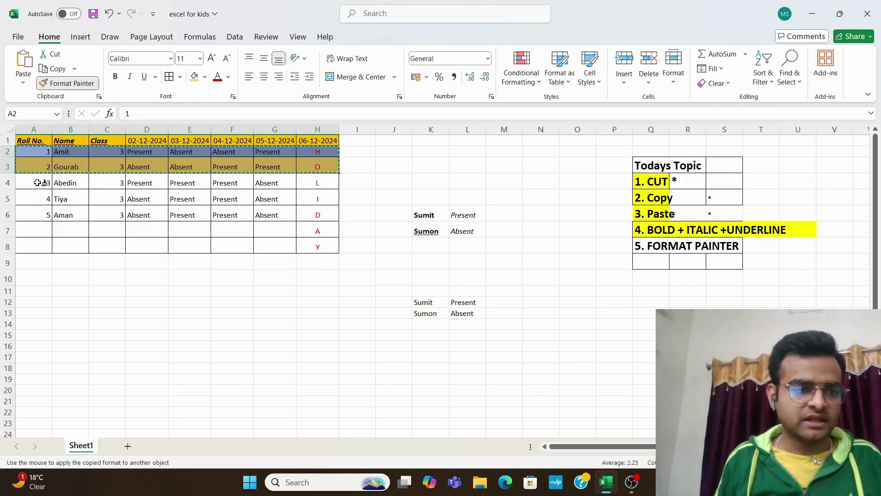
{"action": "mouse_move", "coordinate": [40, 189]}
{"action": "left_mouse_down"}
{"action": "mouse_move", "coordinate": [161, 229]}
{"action": "mouse_move", "coordinate": [329, 256]}
{"action": "mouse_move", "coordinate": [330, 248]}
{"action": "left_mouse_up"}
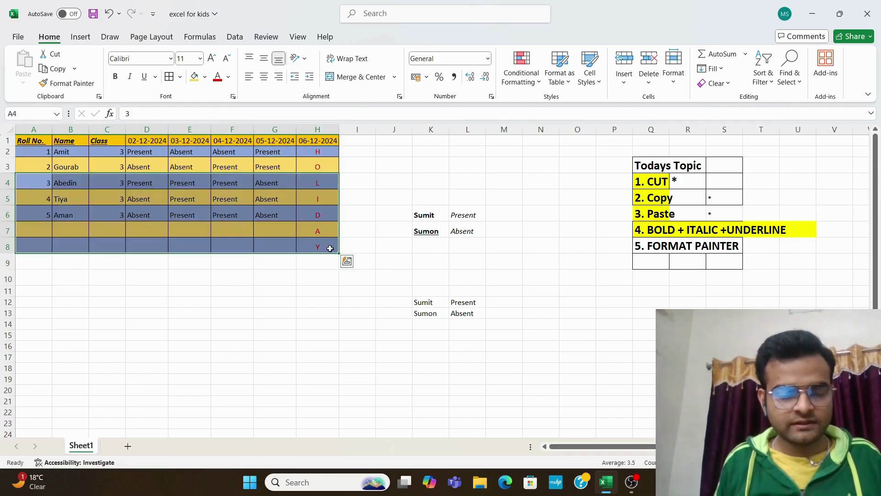
{"action": "left_click", "coordinate": [322, 290]}
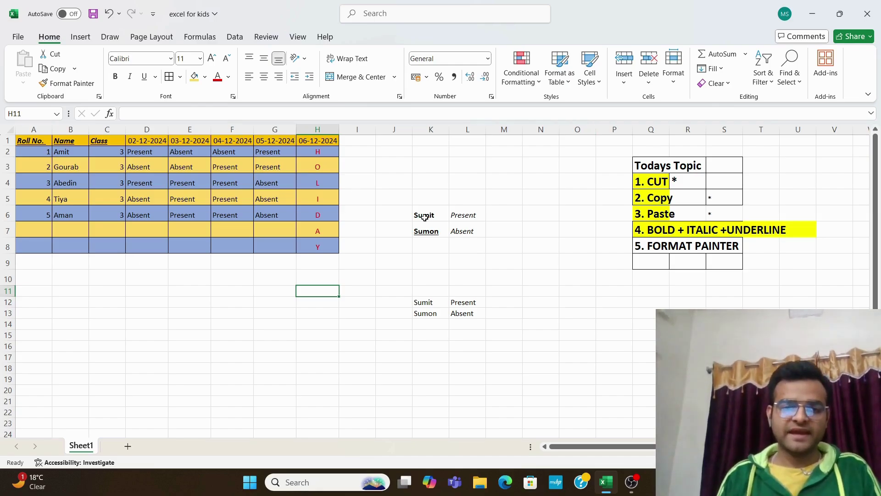
Step: Underline the first copied student's name in K6
{"action": "left_click_drag", "start_coordinate": [425, 212], "coordinate": [459, 224]}
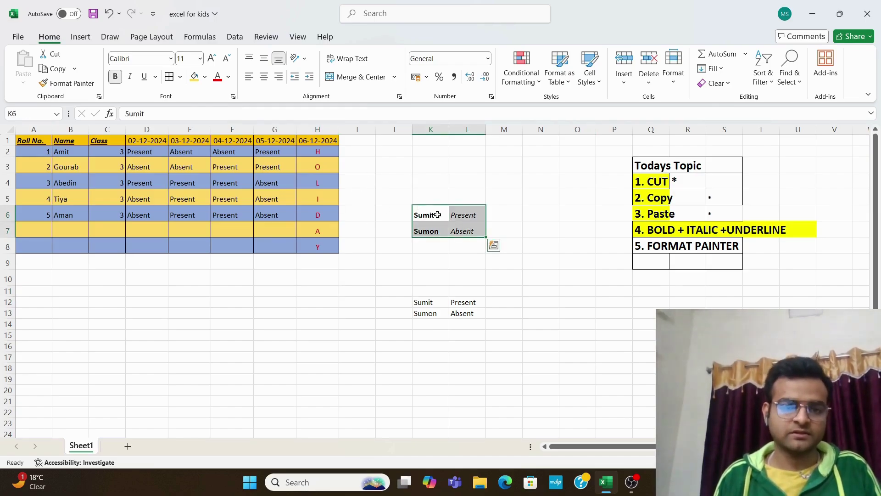
{"action": "left_click", "coordinate": [428, 214]}
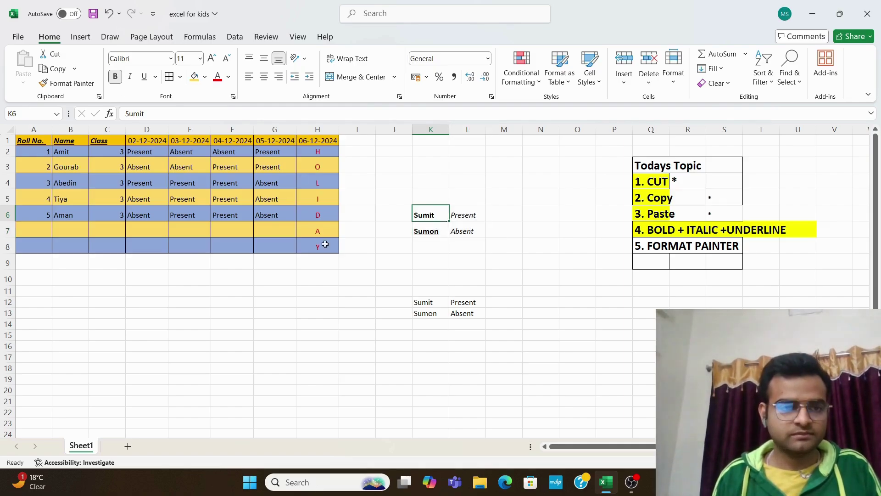
{"action": "left_click", "coordinate": [147, 79]}
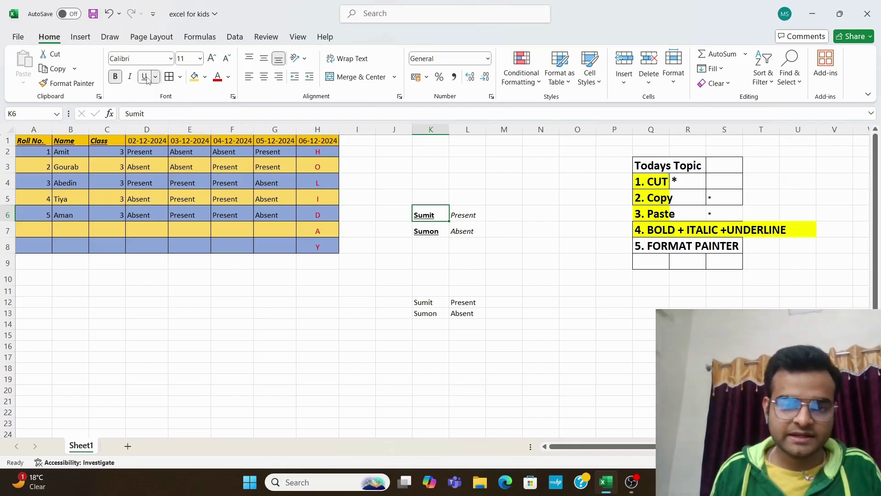
{"action": "left_click", "coordinate": [386, 272]}
Step: Fill the student names in K6:K7 with light orange and their attendance statuses in L6:L7 with light gold
{"action": "left_click_drag", "start_coordinate": [441, 216], "coordinate": [443, 226]}
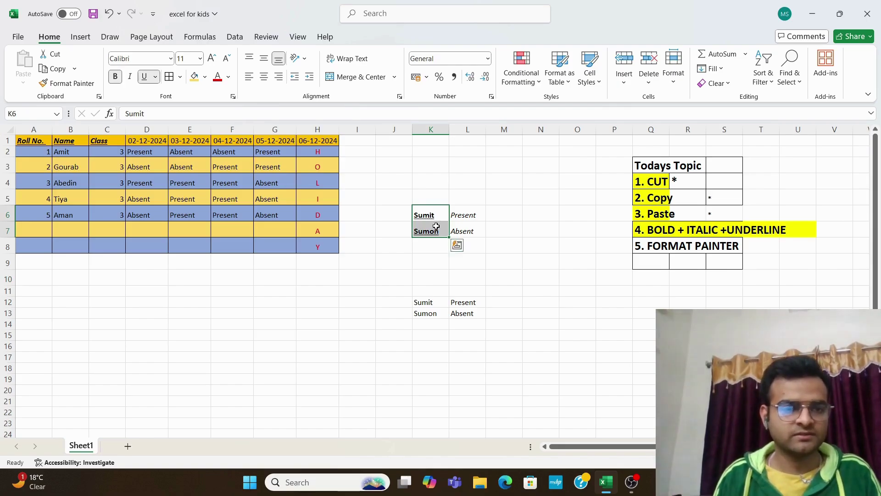
{"action": "left_click", "coordinate": [205, 76]}
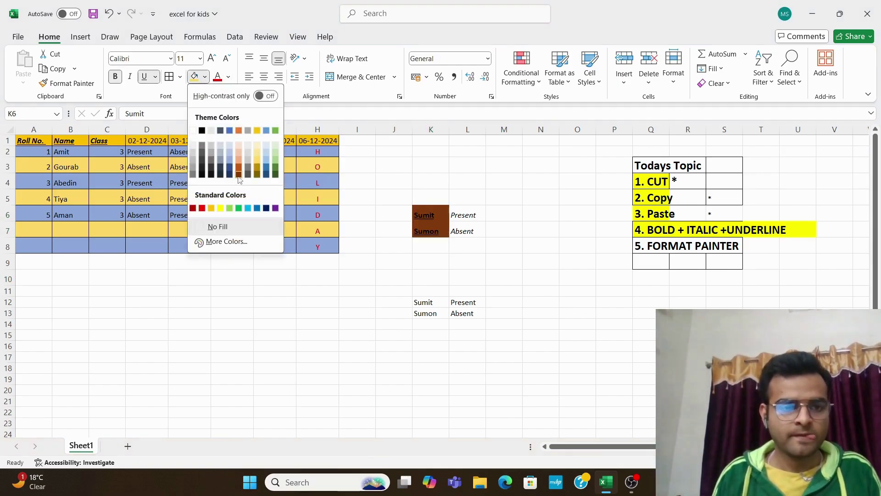
{"action": "left_click", "coordinate": [239, 153]}
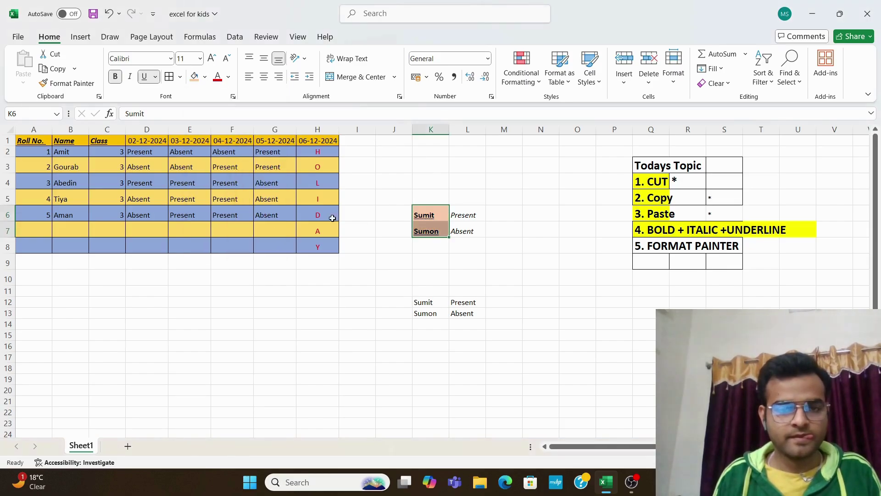
{"action": "left_click_drag", "start_coordinate": [472, 212], "coordinate": [468, 229]}
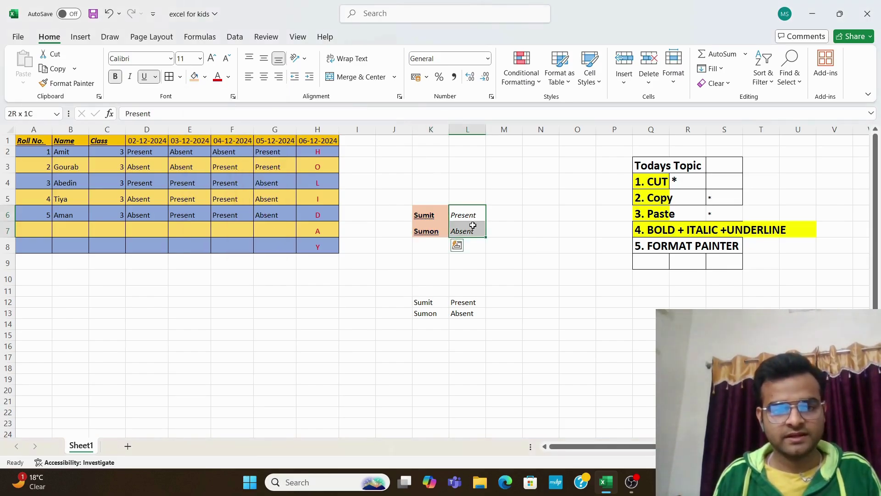
{"action": "left_click", "coordinate": [204, 77]}
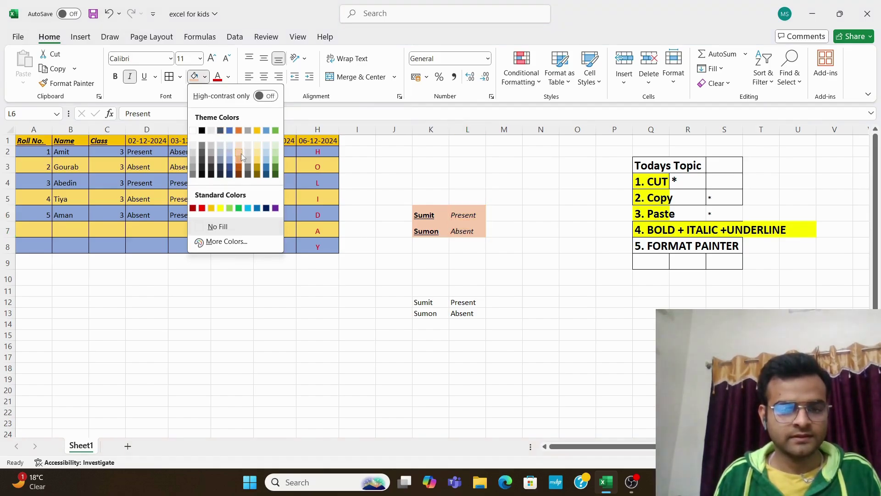
{"action": "left_click", "coordinate": [258, 151]}
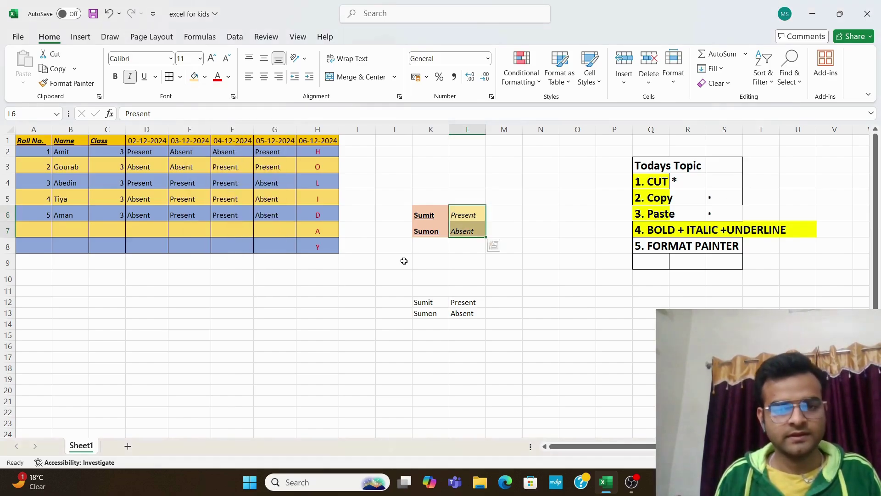
Step: Apply all borders to the small attendance block in K6:L7
{"action": "left_click", "coordinate": [430, 269]}
{"action": "left_click_drag", "start_coordinate": [427, 215], "coordinate": [464, 230]}
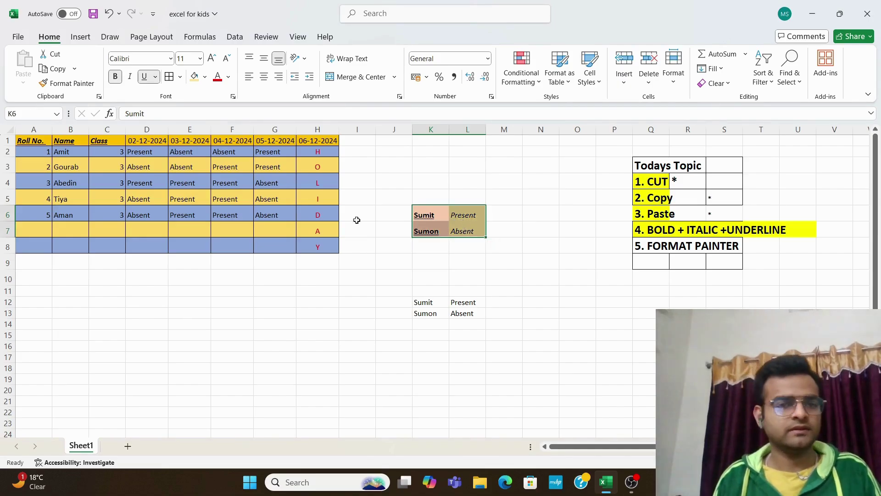
{"action": "left_click", "coordinate": [468, 262]}
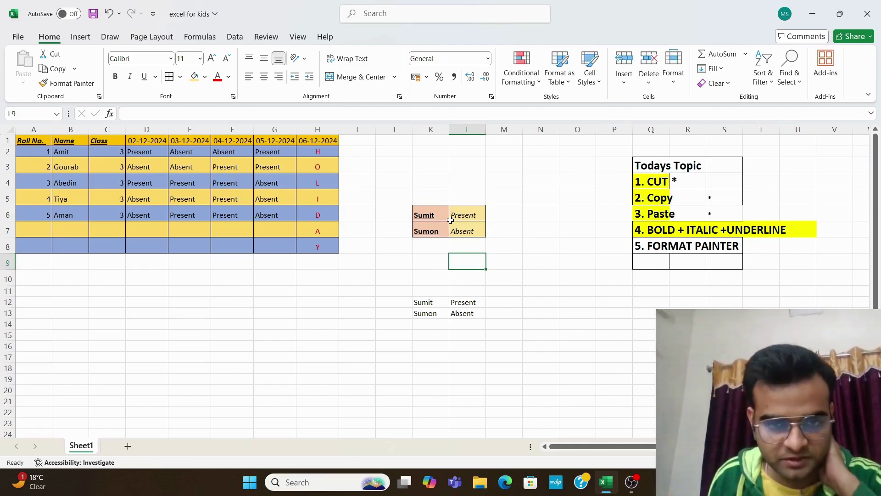
Step: Copy the formatting of K6:L7 to the unformatted block in K12:L13 with Format Painter
{"action": "left_click", "coordinate": [422, 207]}
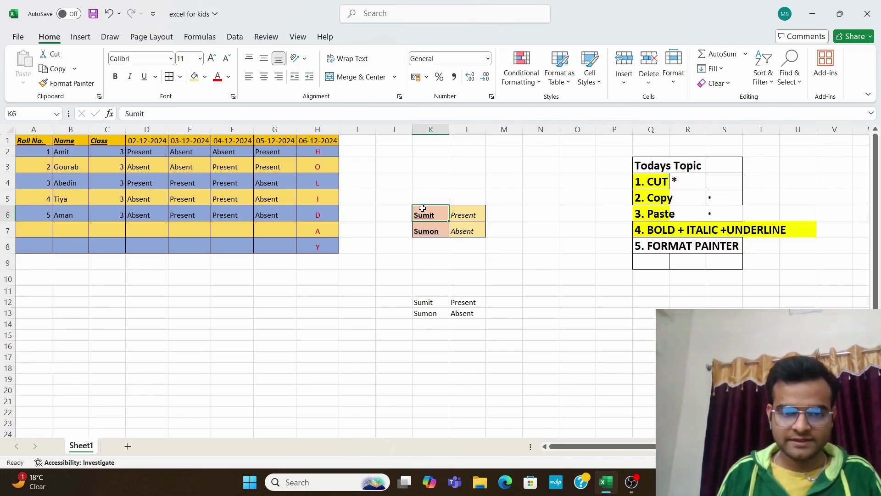
{"action": "left_click_drag", "start_coordinate": [422, 209], "coordinate": [465, 231]}
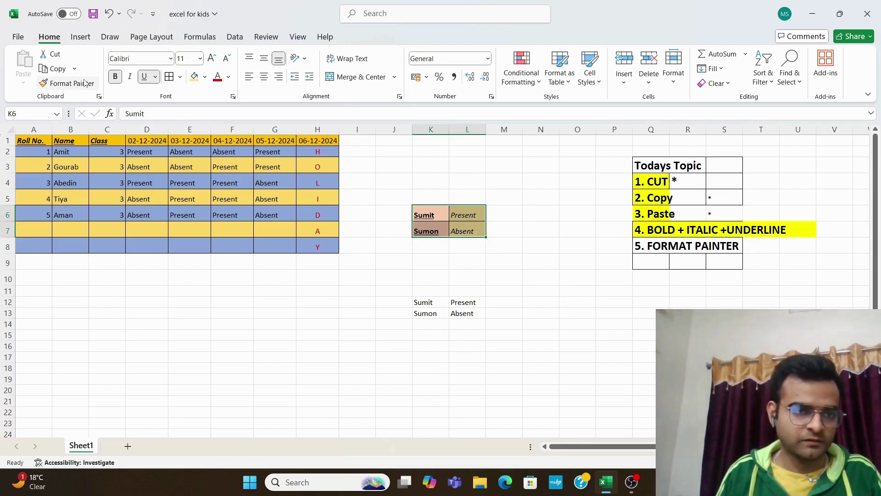
{"action": "left_click", "coordinate": [71, 84]}
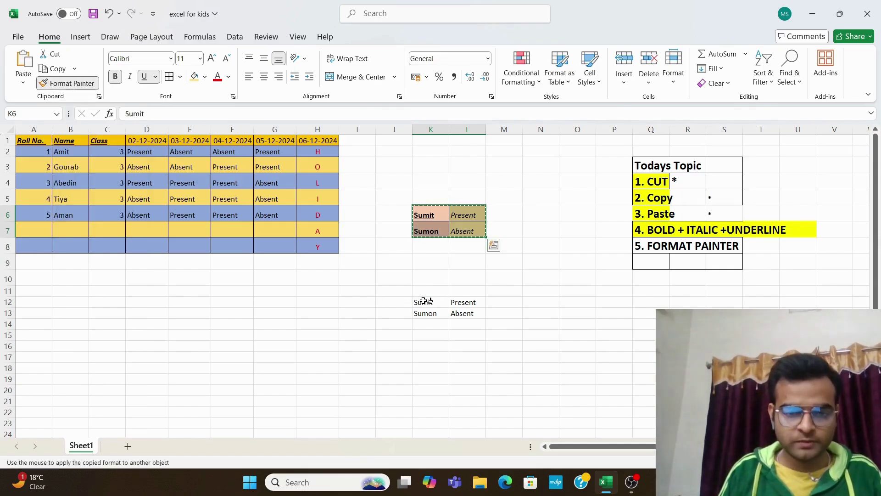
{"action": "left_click_drag", "start_coordinate": [424, 302], "coordinate": [482, 316]}
{"action": "left_click", "coordinate": [475, 333]}
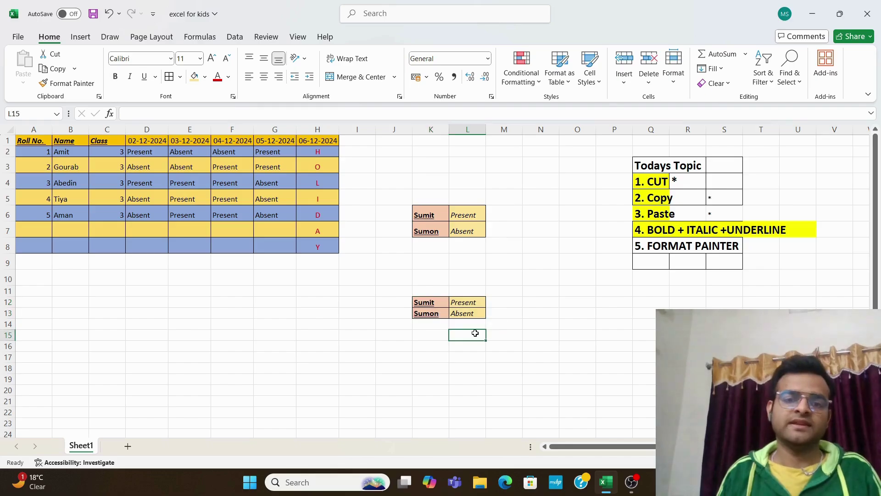